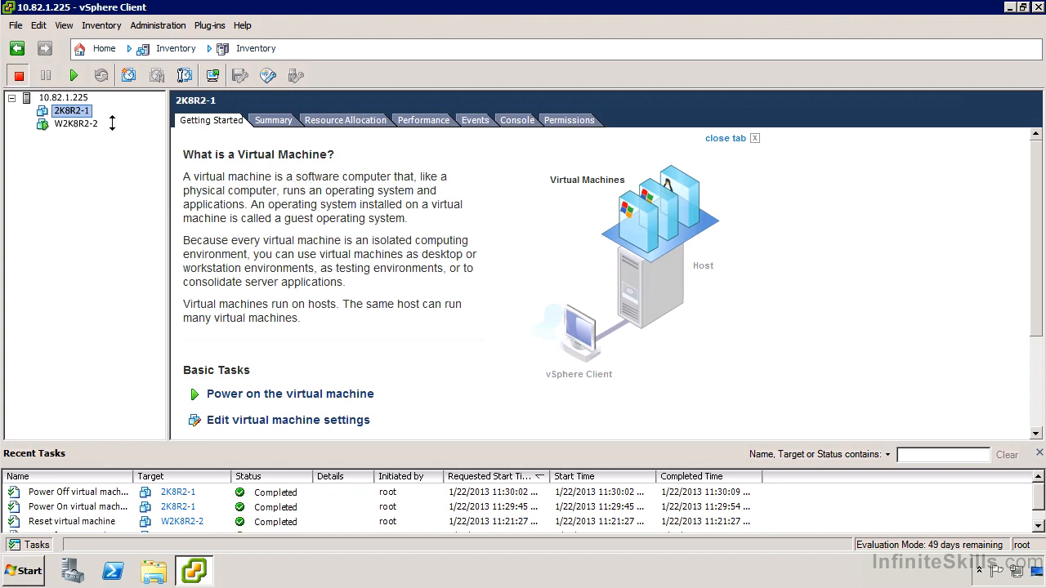
Step: Rename the virtual machine 2K8R2-1 as W2K8R2-1
right_click(81, 114)
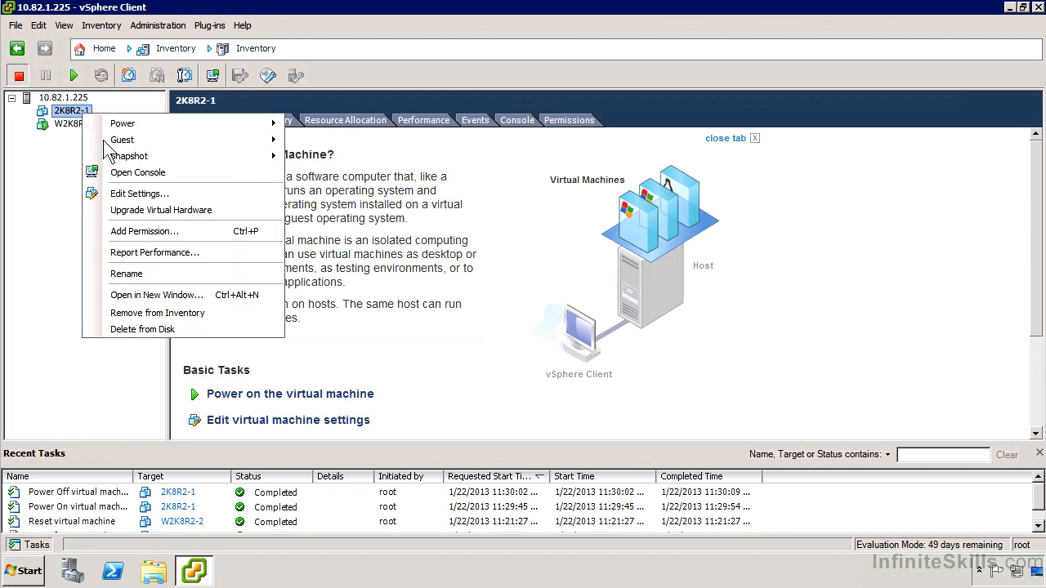
left_click(140, 278)
key("Home")
type("W")
key("Return")
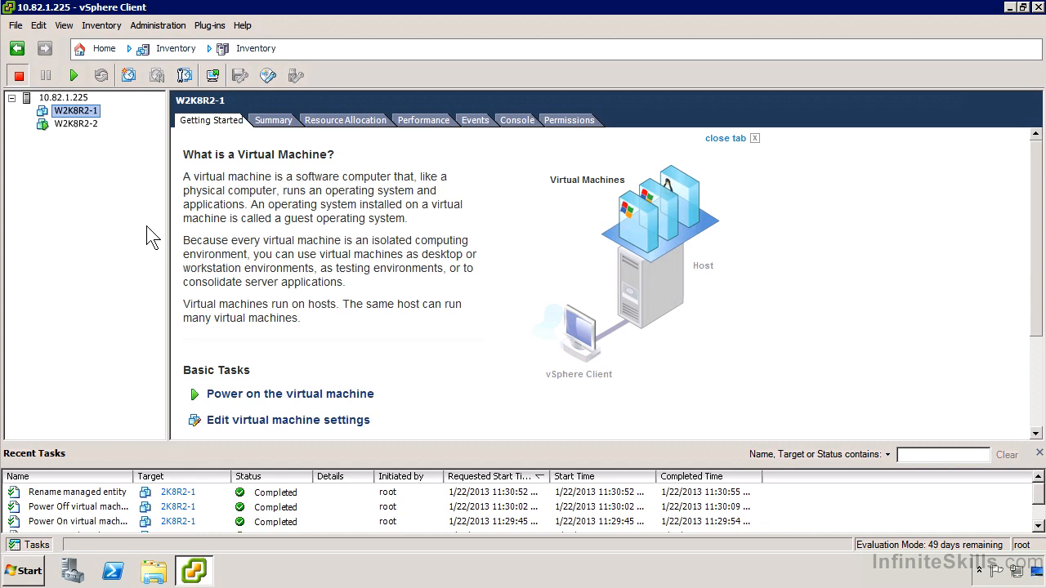
Step: Browse the contents of datastore1 from the ESXi host's storage configuration
left_click(80, 98)
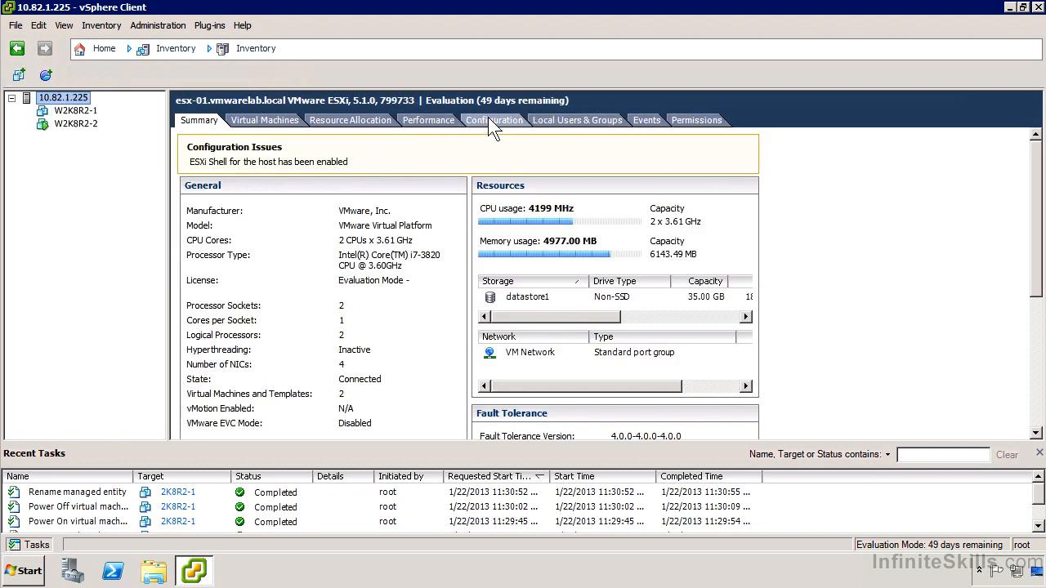
left_click(501, 120)
left_click(409, 168)
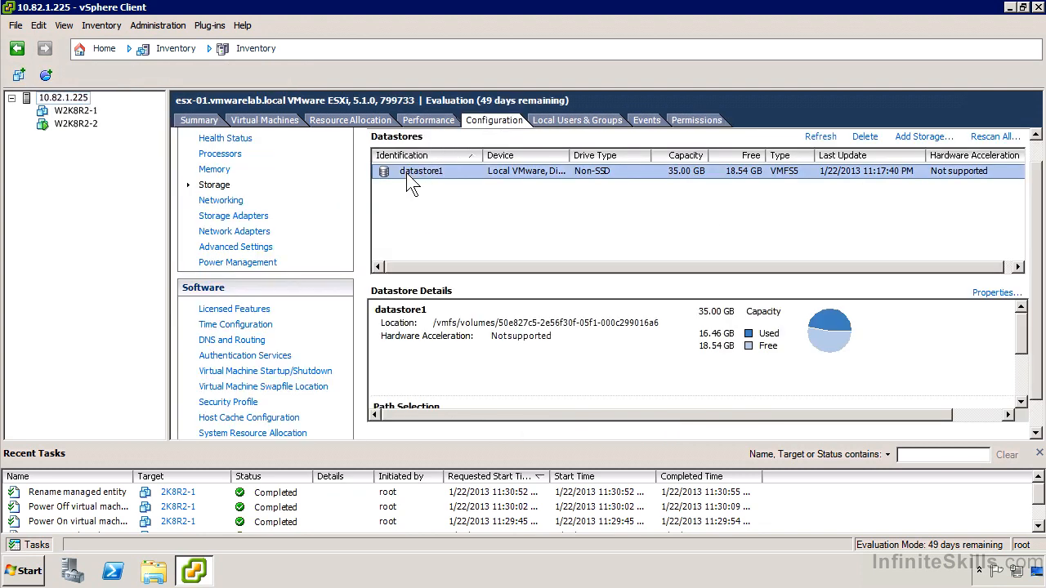
right_click(407, 174)
left_click(424, 183)
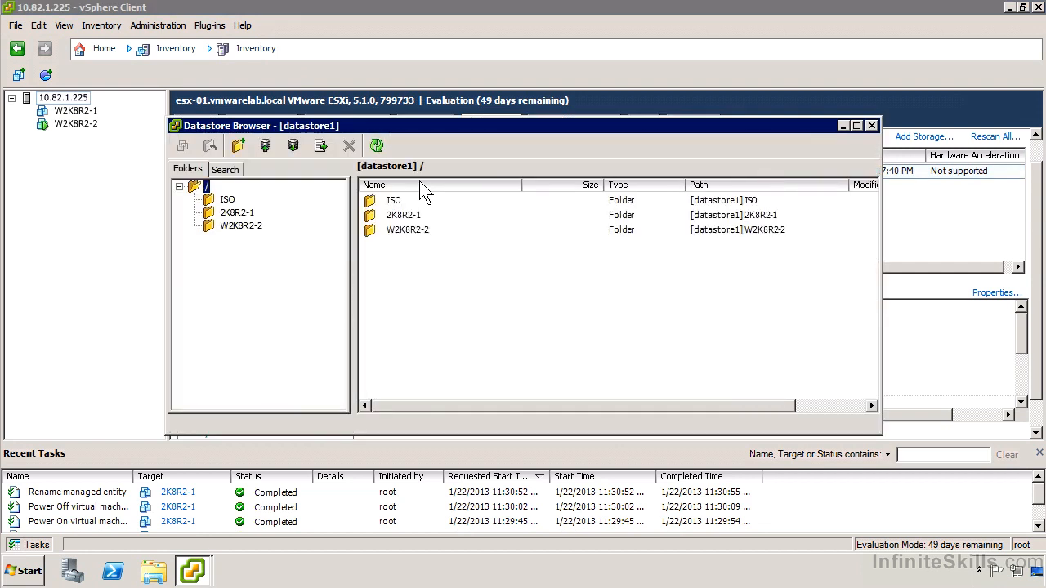
Step: Examine the 2K8R2-1 folder's file names, including its .vmx and .vmdk files
left_click(242, 214)
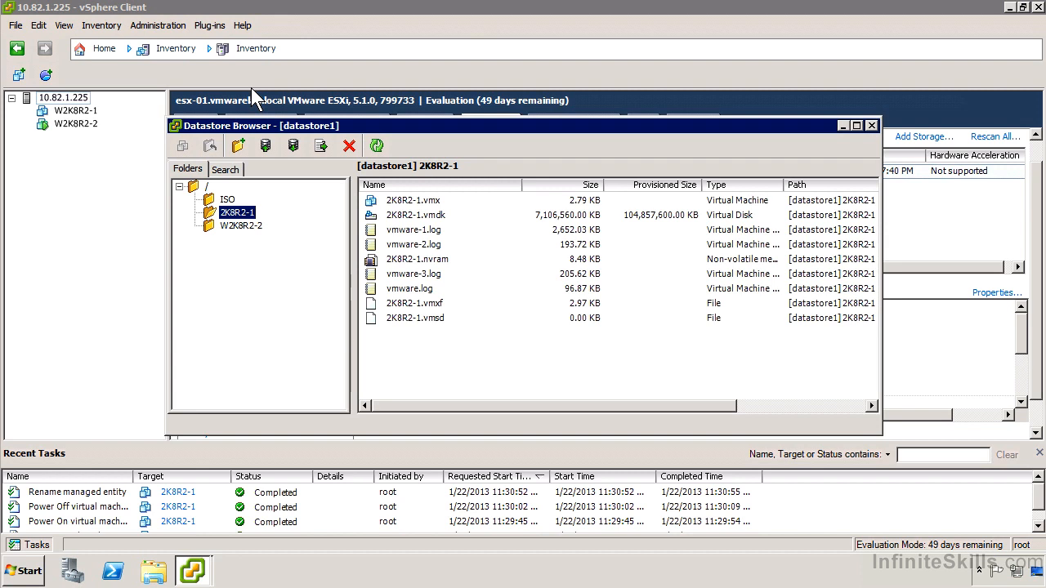
left_click(428, 204)
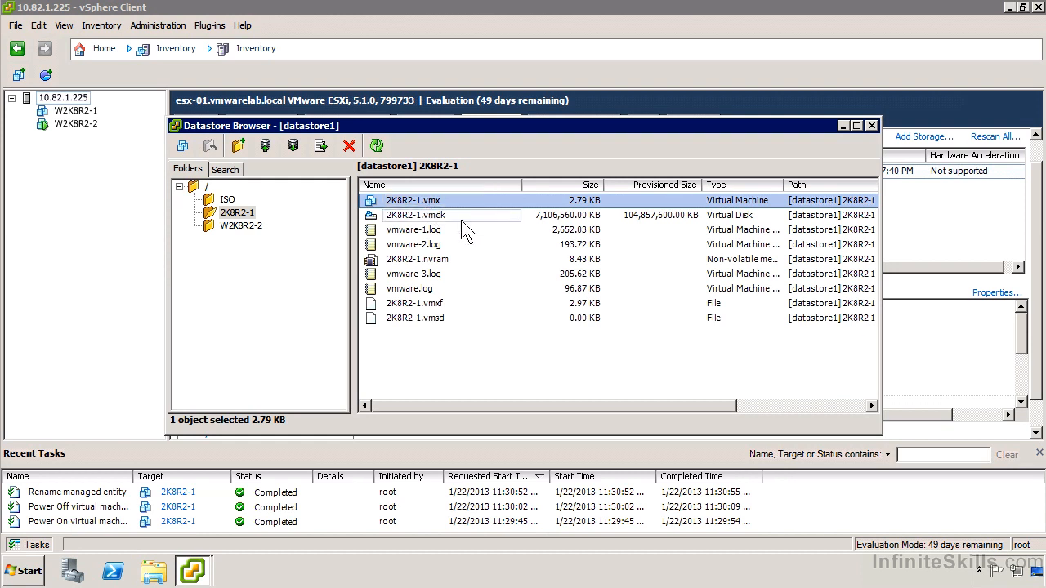
left_click(464, 217)
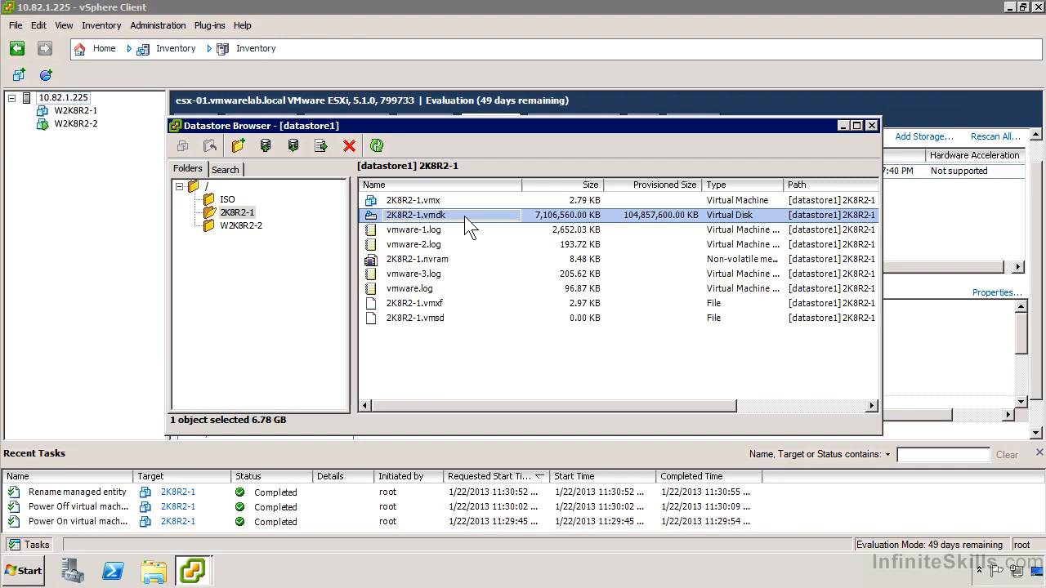
Step: View the files in the W2K8R2-2 folder and refresh the listing several times
left_click(241, 225)
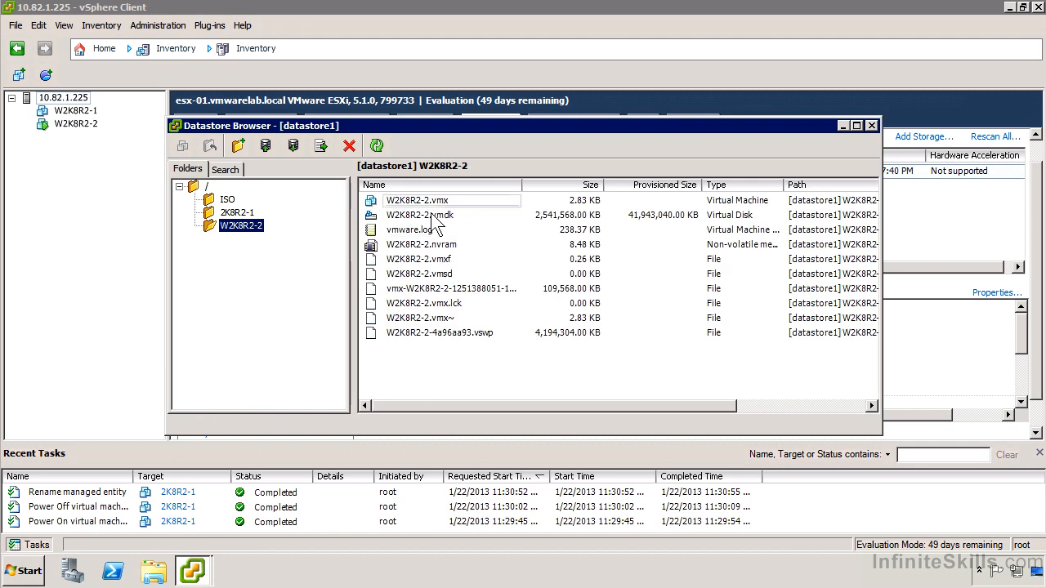
left_click(379, 143)
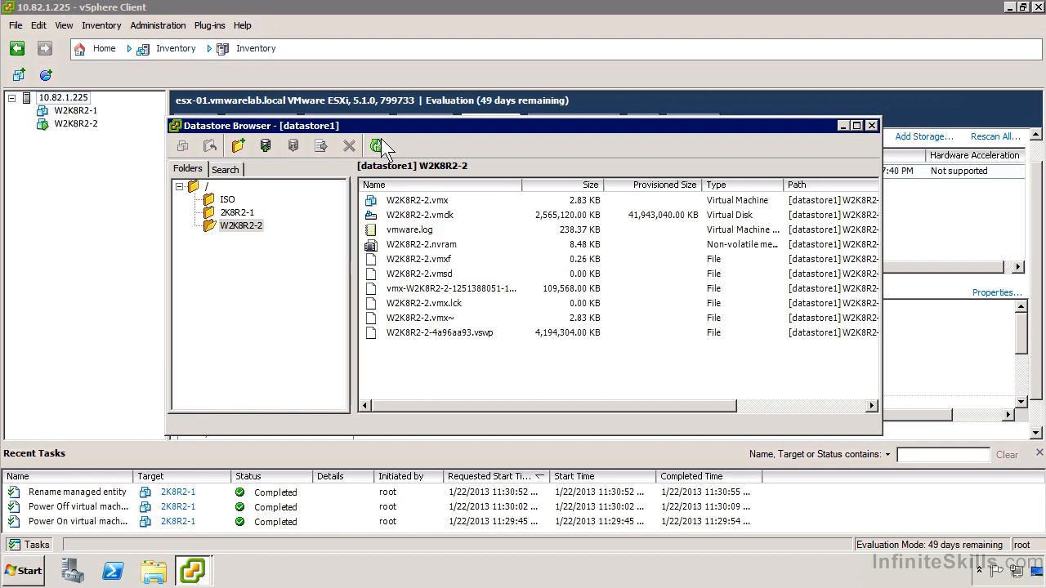
left_click(381, 141)
left_click(380, 140)
left_click(381, 141)
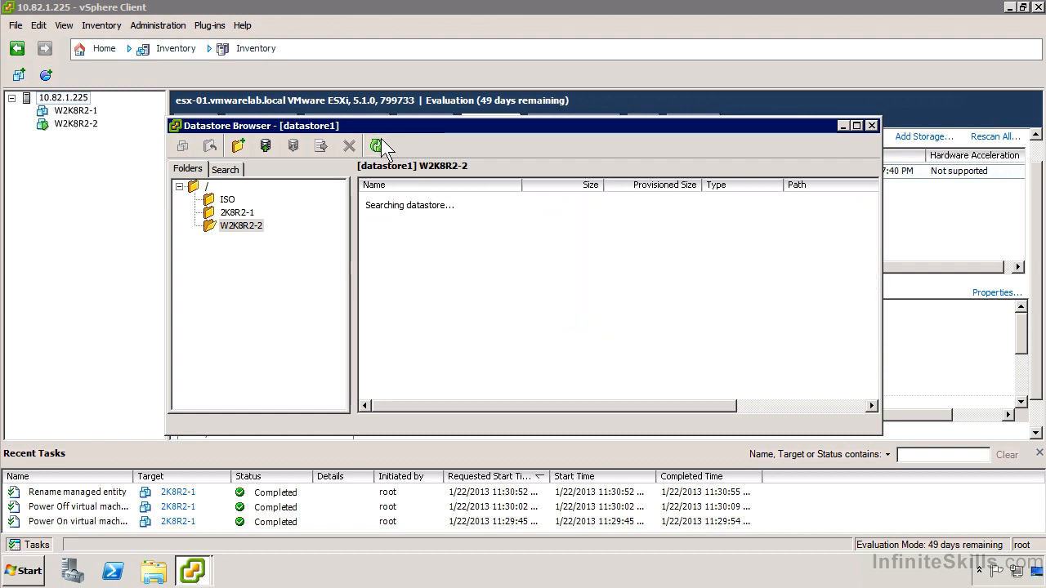
Step: Return to the 2K8R2-1 folder and check the available file actions for vmware-1.log
left_click(222, 213)
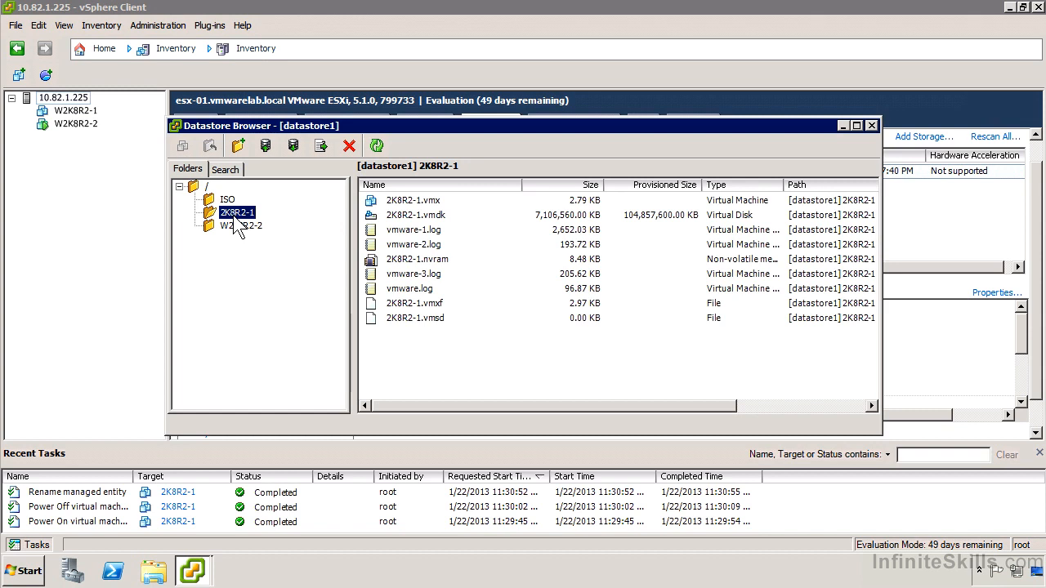
right_click(434, 231)
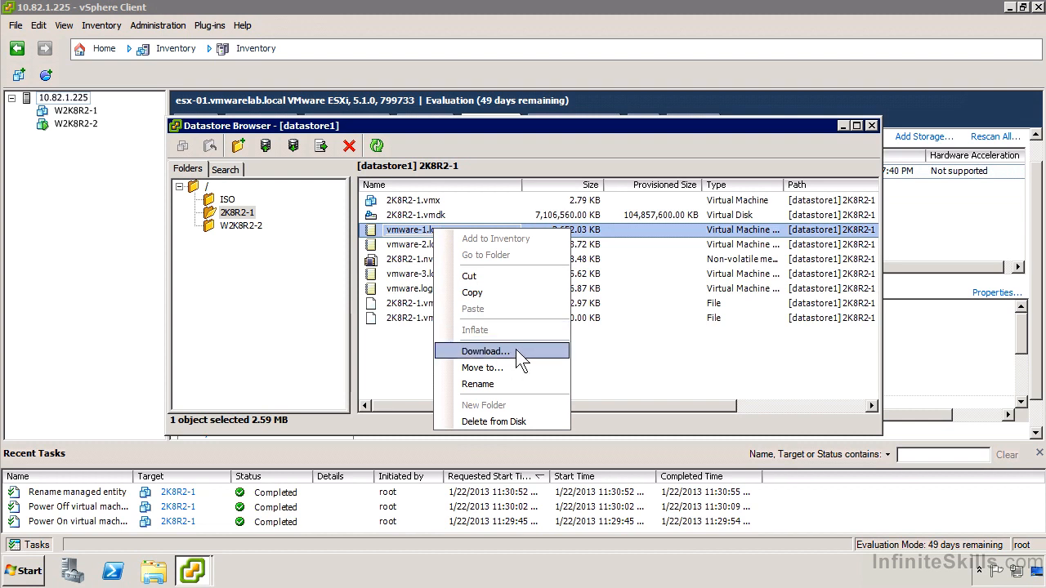
left_click(410, 236)
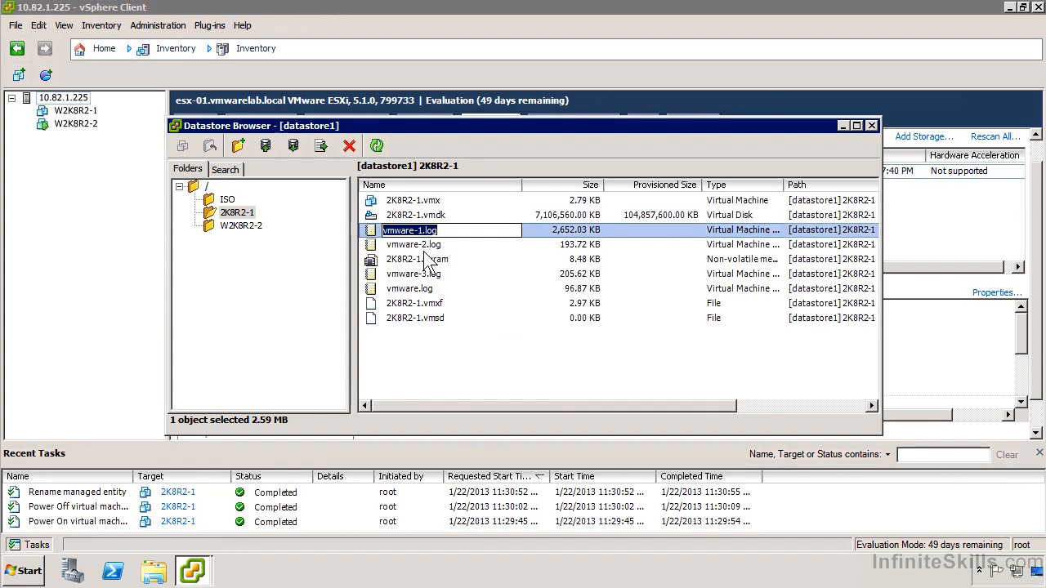
left_click(425, 249)
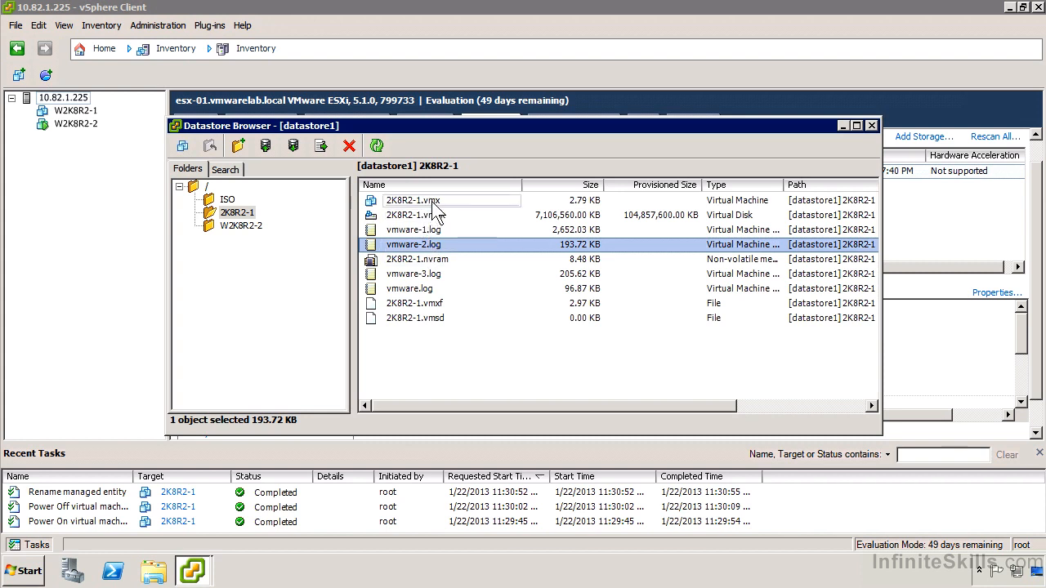
Step: Download 2K8R2-1.vmx from the datastore to the local Desktop
right_click(434, 204)
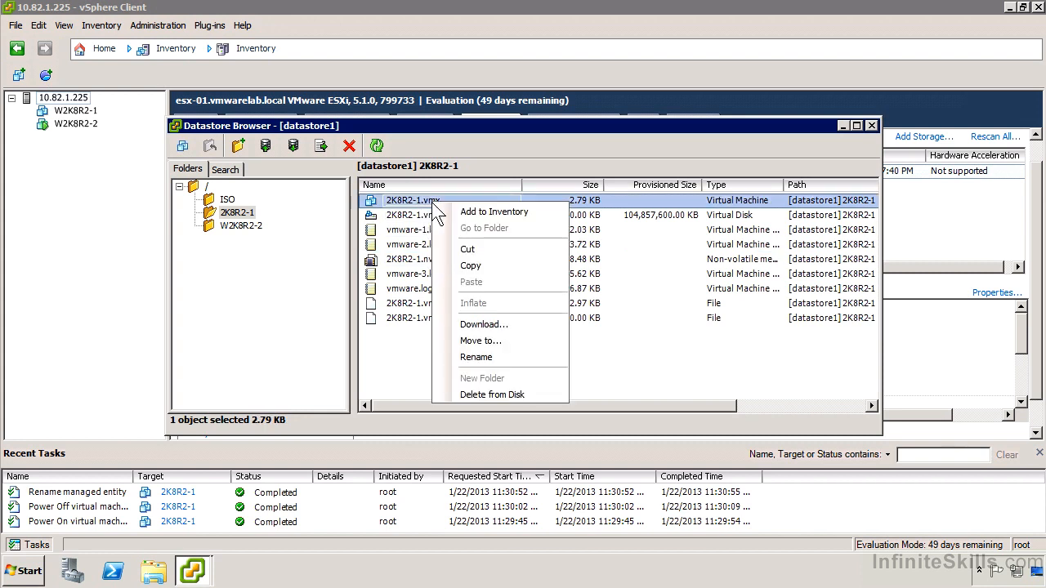
left_click(491, 325)
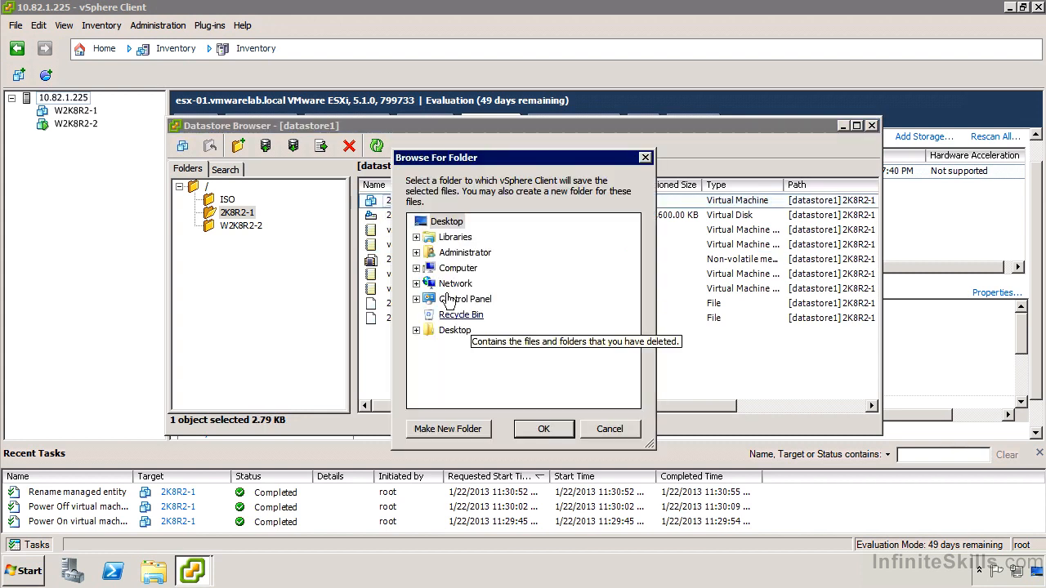
left_click(543, 429)
left_click(488, 319)
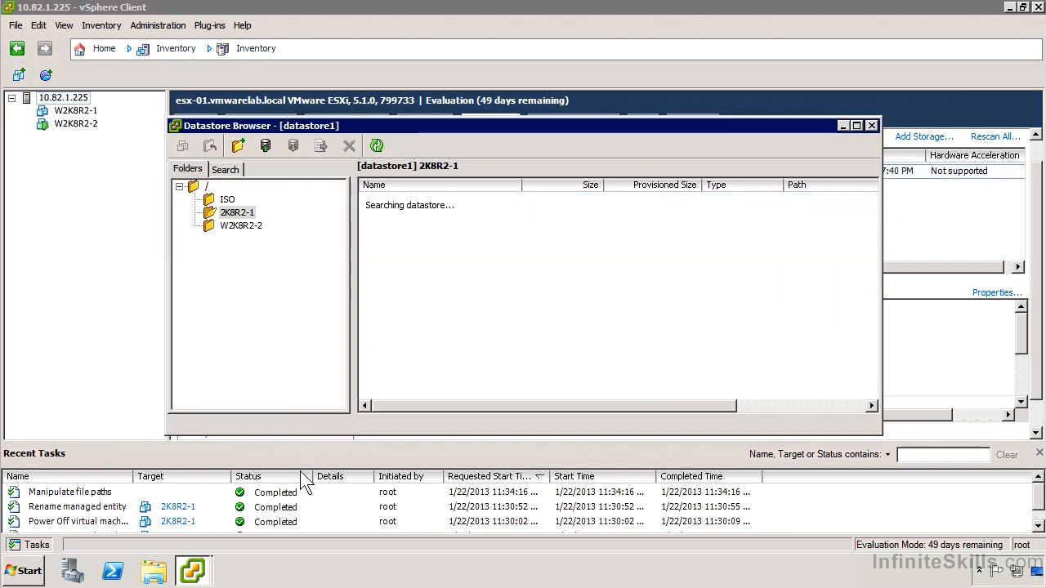
Step: Show the desktop and open the downloaded 2K8R2-1.vmx for editing in Notepad++
right_click(367, 572)
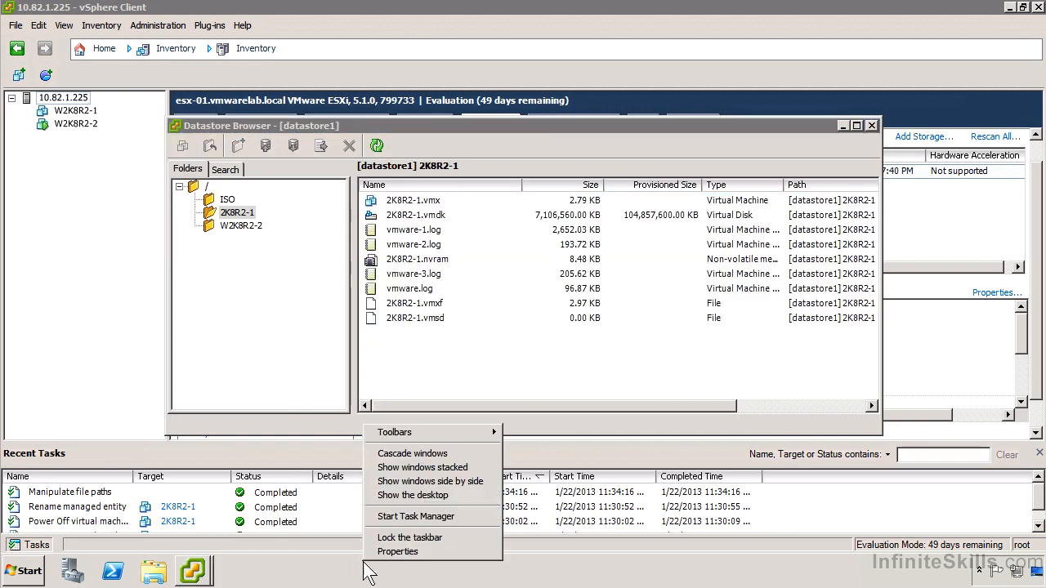
left_click(422, 495)
right_click(45, 217)
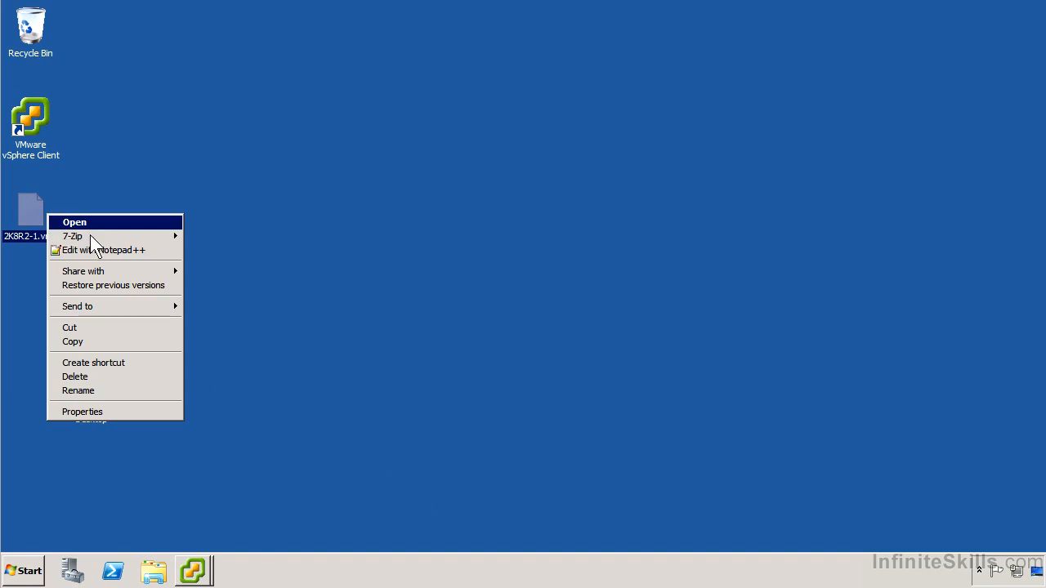
left_click(112, 250)
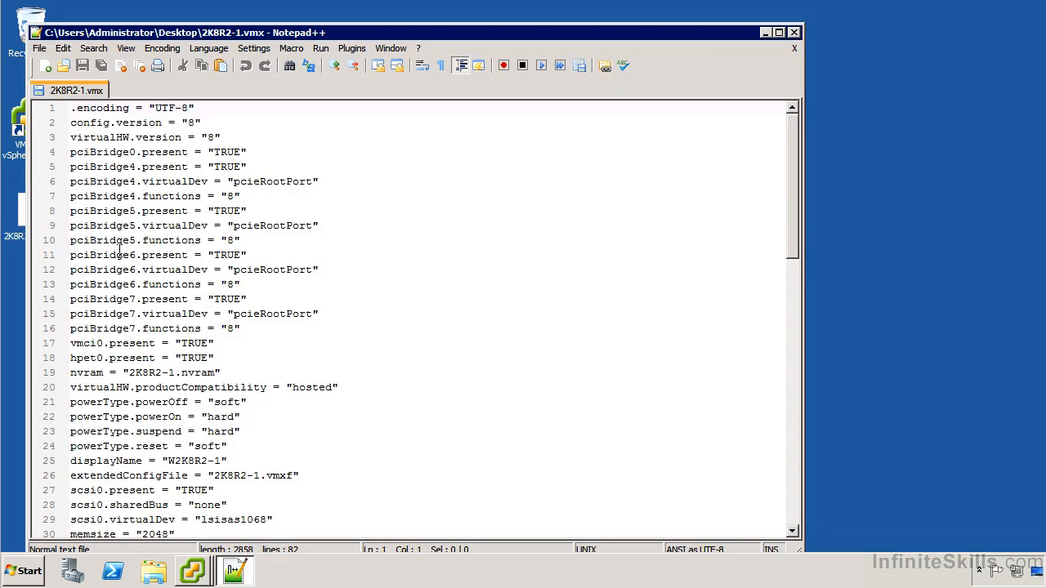
Step: Examine the .vmx file's settings, especially the scsi0:0.fileName disk reference and the ISO path, and close Notepad++
left_click_drag(791, 211, 755, 341)
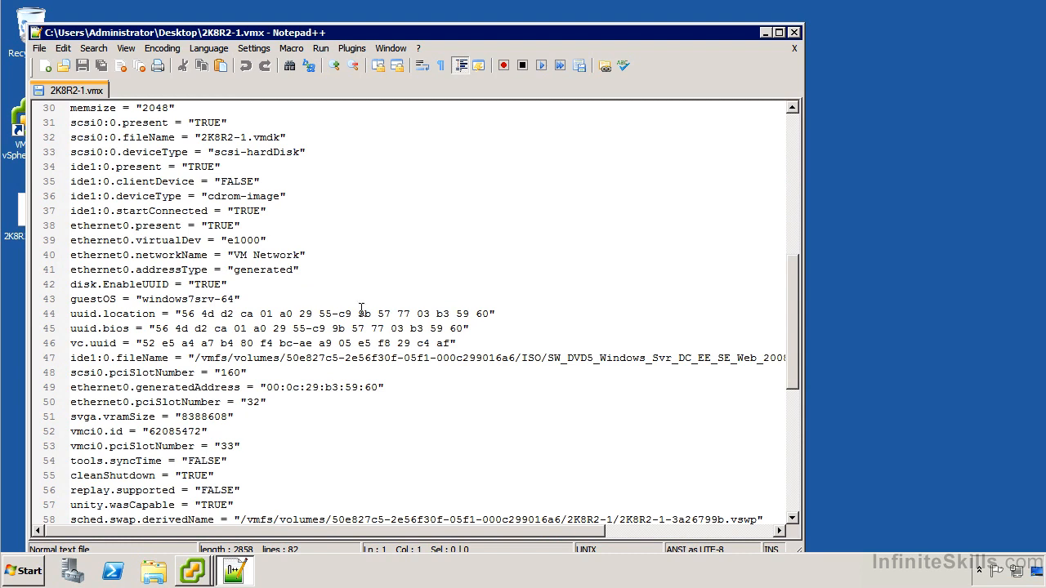
scroll(356, 301, "down", 1)
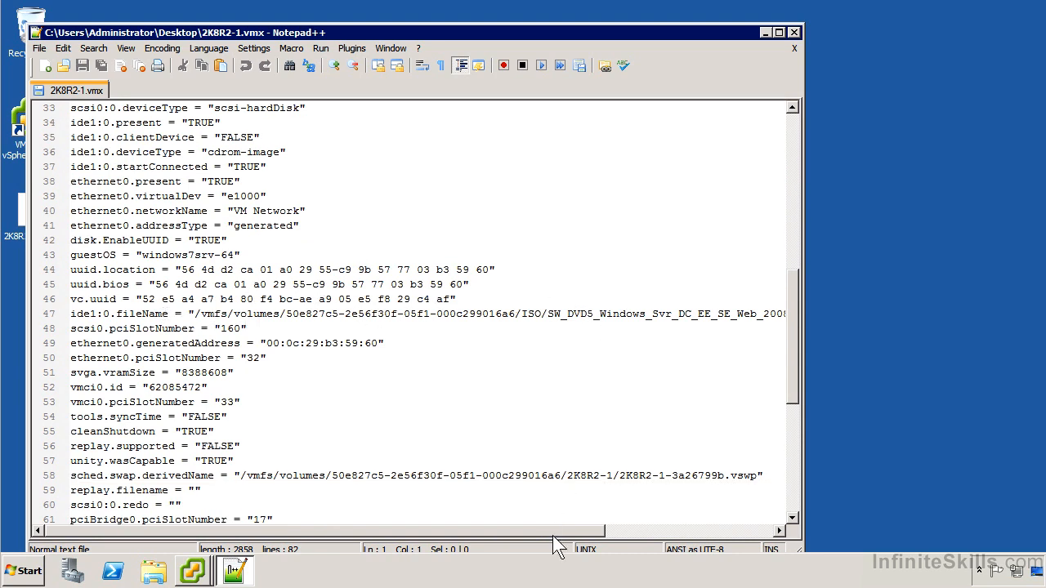
mouse_move(554, 536)
left_mouse_down()
mouse_move(746, 527)
mouse_move(542, 525)
left_mouse_up()
scroll(451, 464, "down", 7)
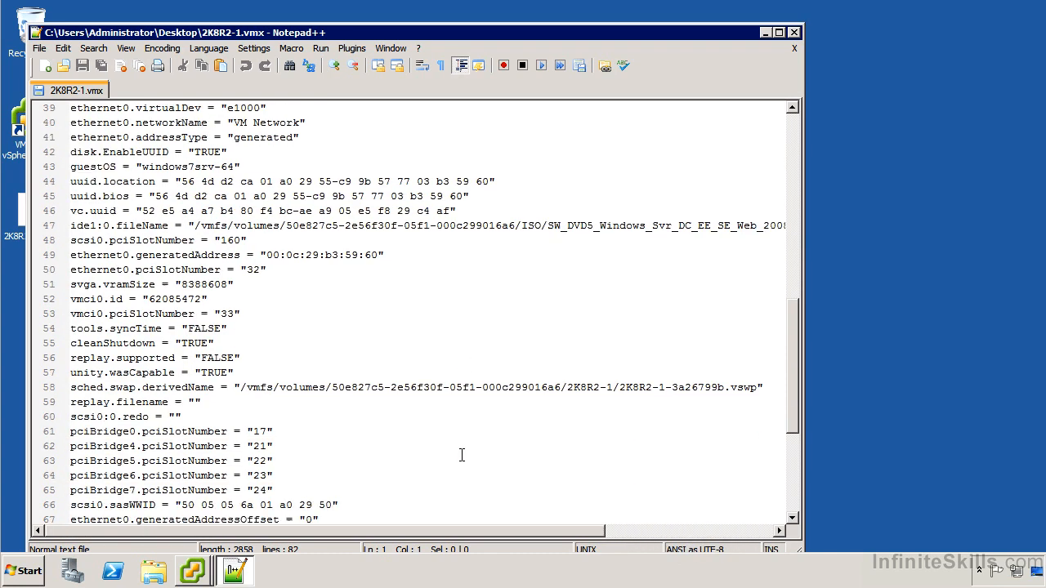
scroll(451, 464, "up", 12)
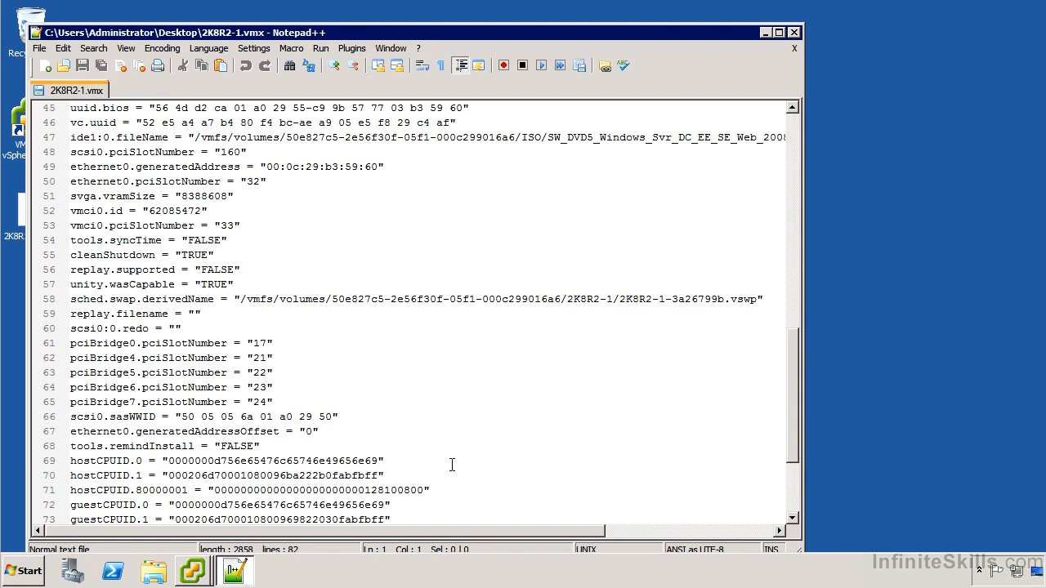
left_click_drag(200, 314, 286, 315)
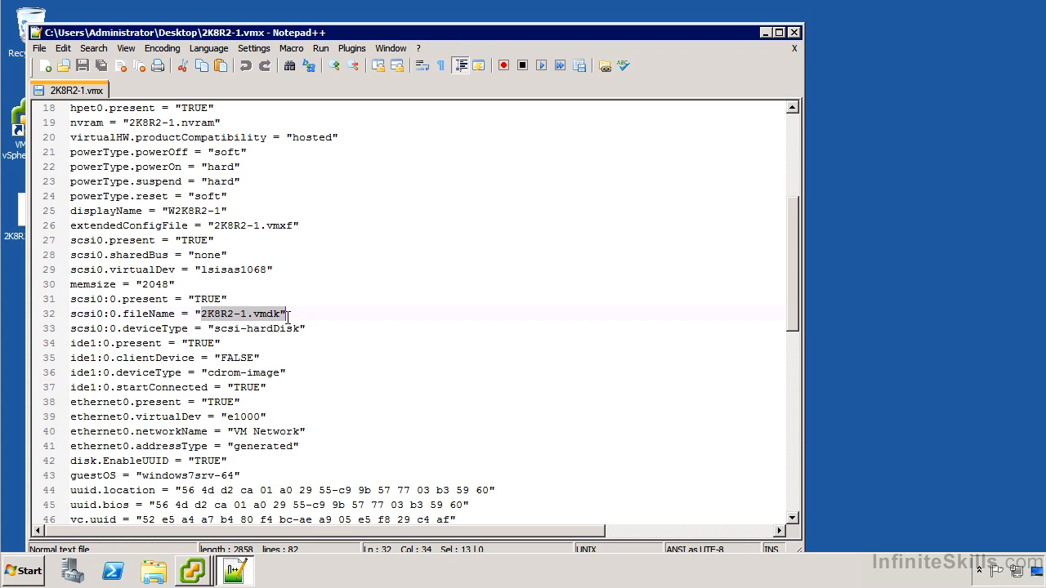
scroll(316, 337, "down", 3)
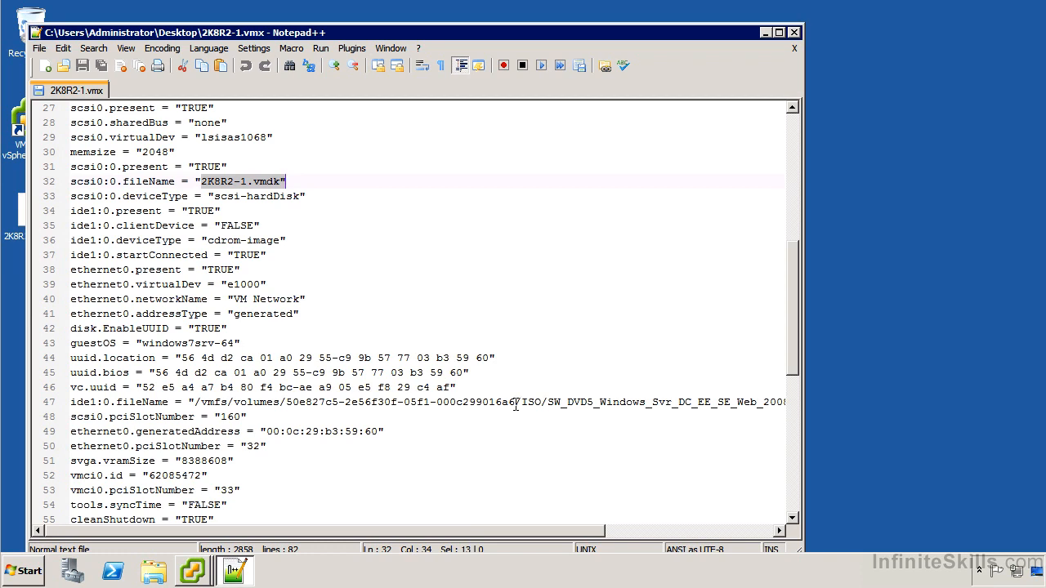
double_click(37, 31)
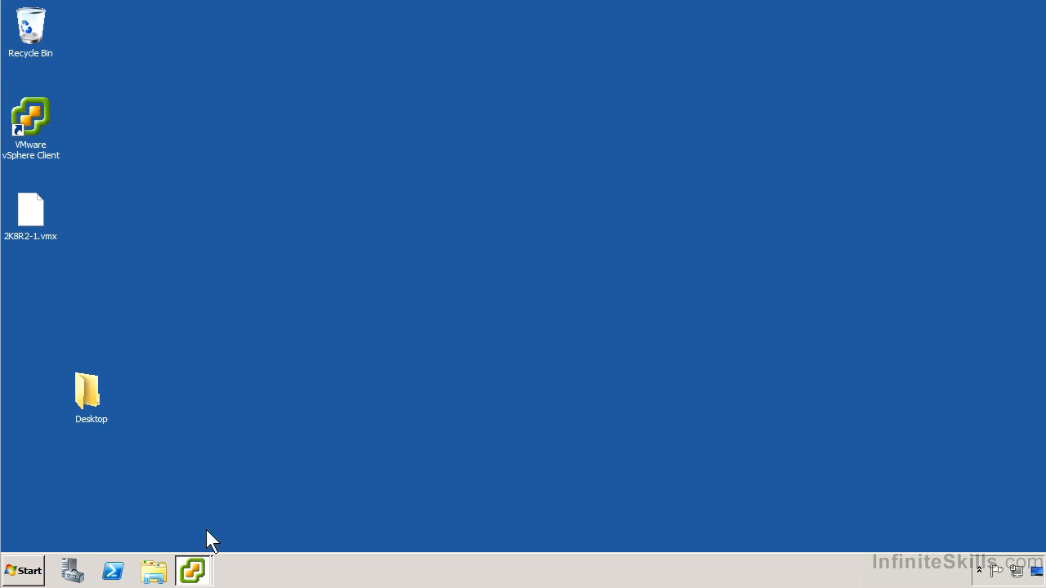
Step: Switch back to the Datastore Browser and check the upload and download options for the 2K8R2-1 folder, cancelling the download
left_click(206, 571)
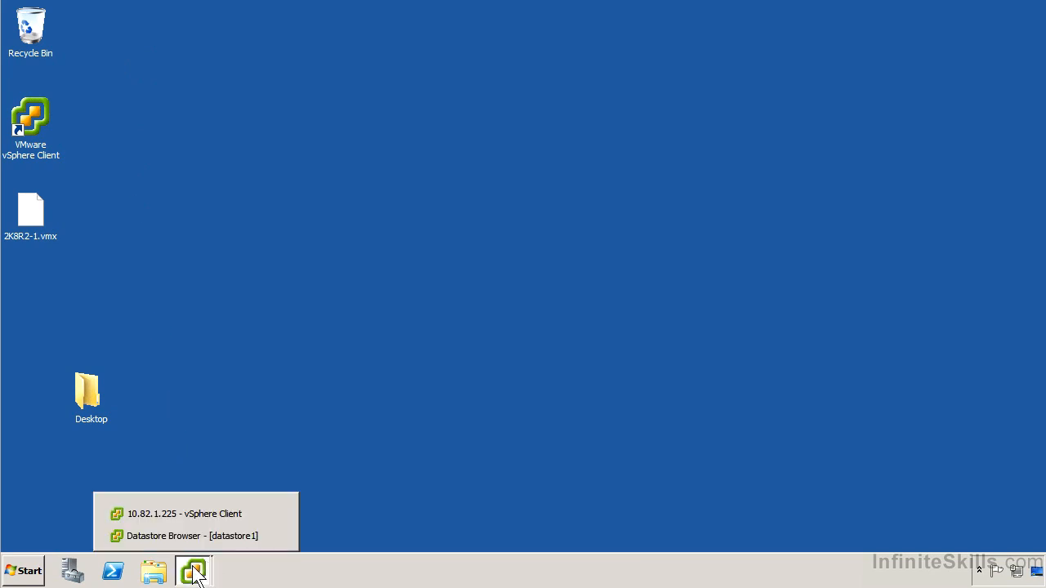
left_click(217, 537)
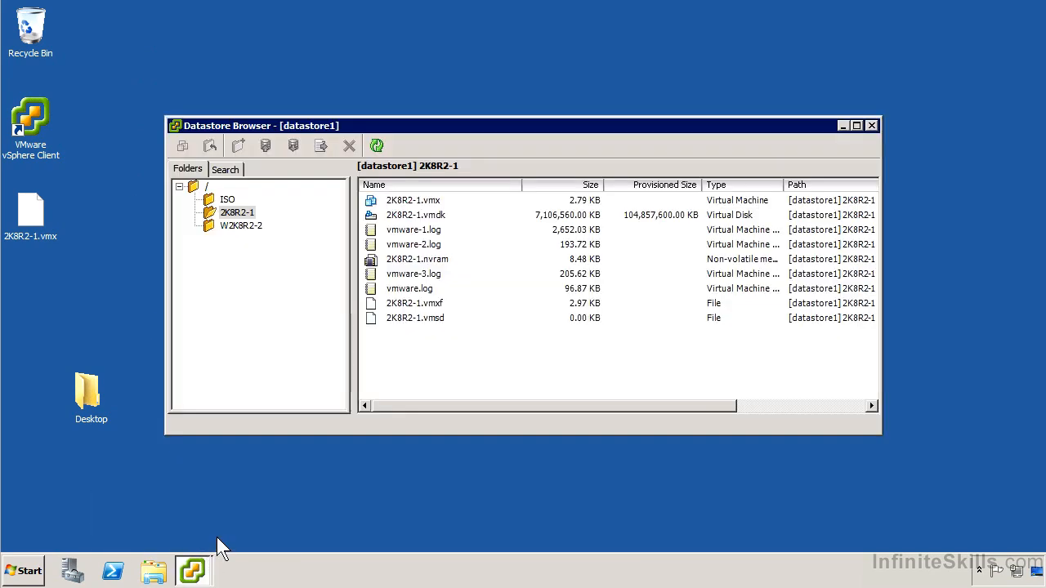
left_click(250, 215)
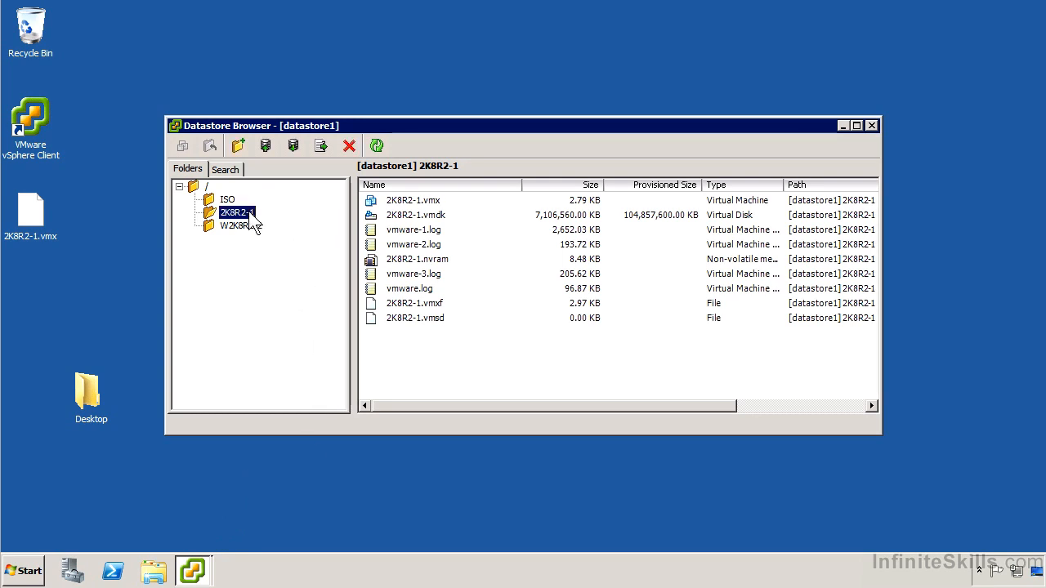
left_click(265, 139)
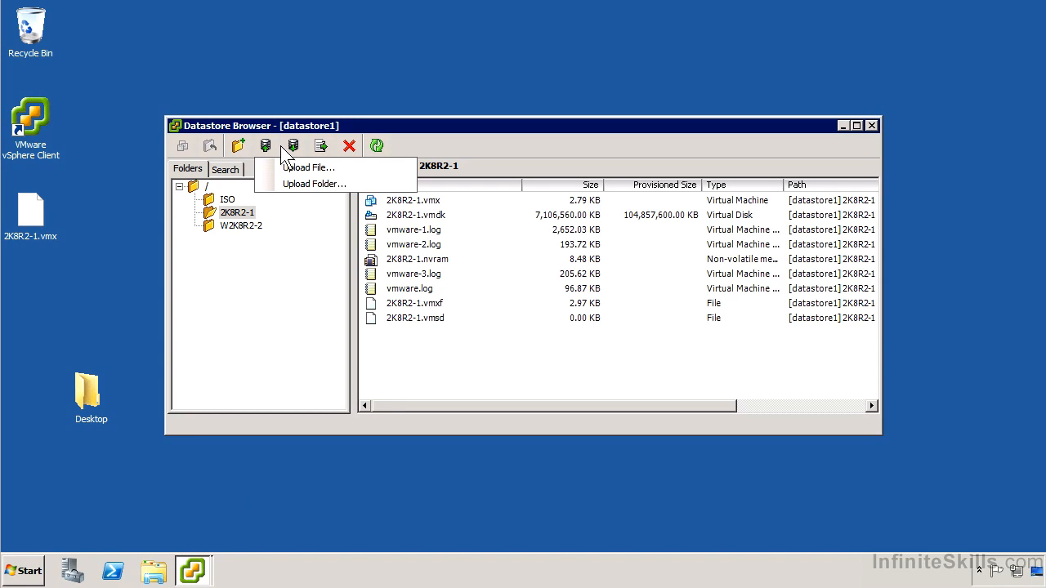
left_click(292, 147)
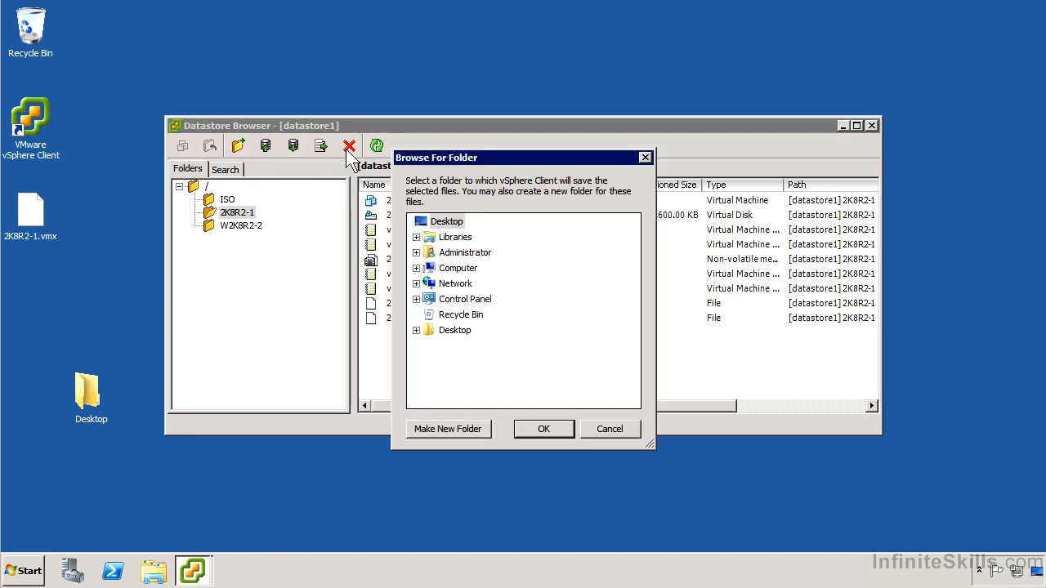
left_click(594, 428)
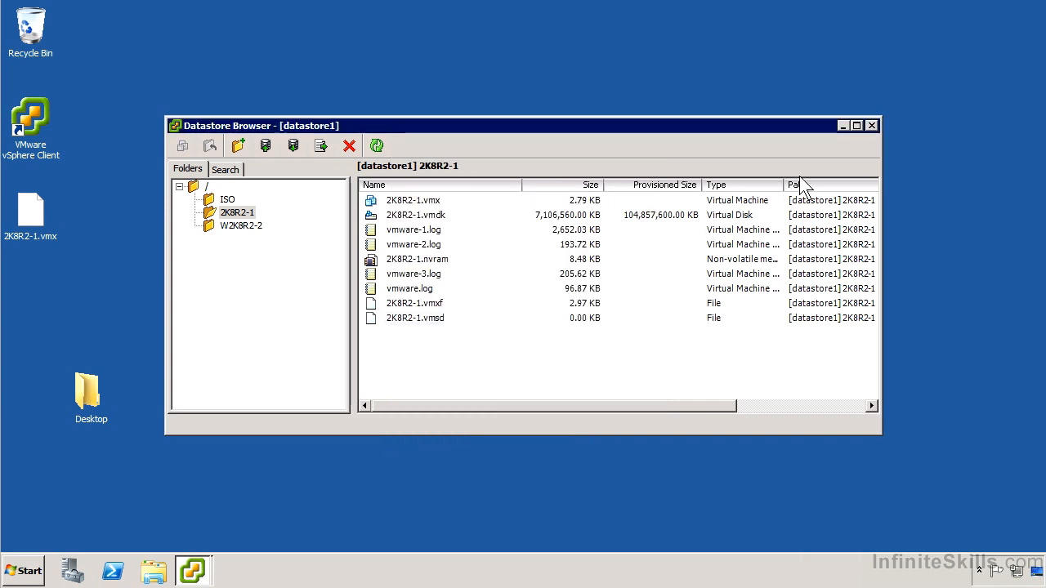
Step: Close the Datastore Browser and switch back to the host's storage configuration in vSphere Client
left_click(872, 126)
left_click(209, 570)
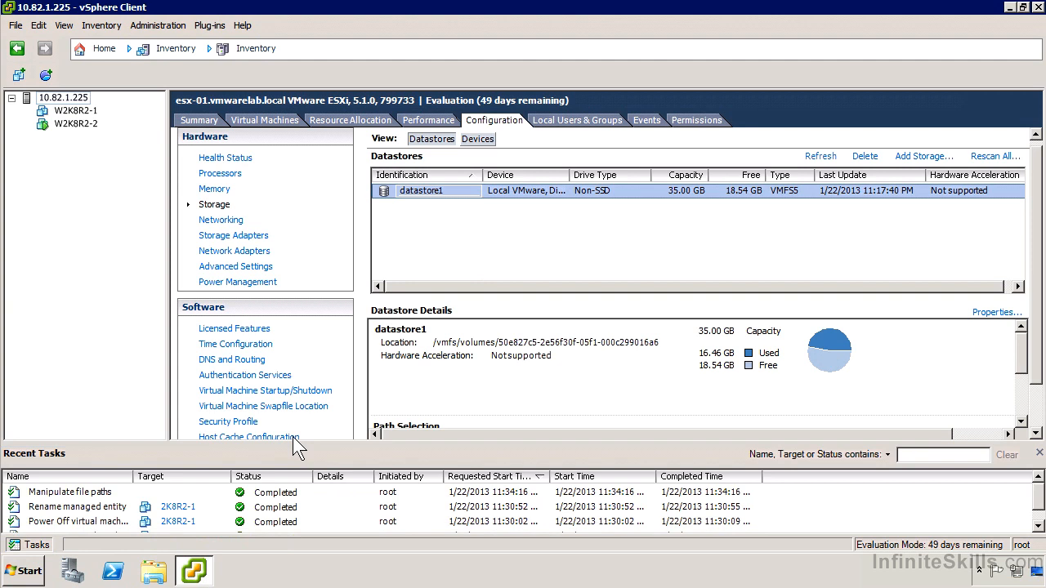
Step: Open the W2K8R2-1 virtual machine's settings and examine its memory configuration, general options and Memory/CPU Hotplug options
right_click(75, 117)
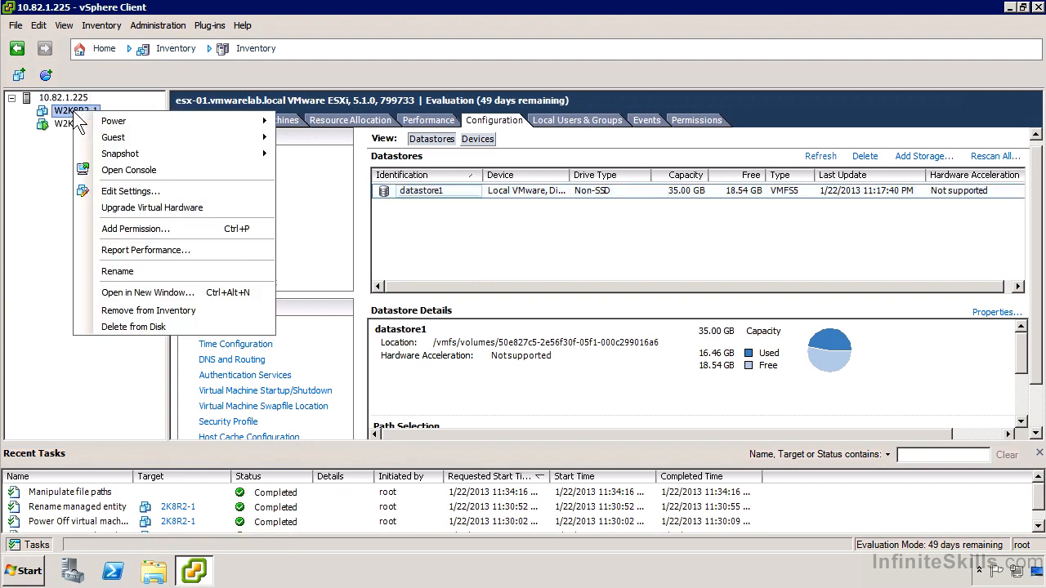
mouse_move(112, 124)
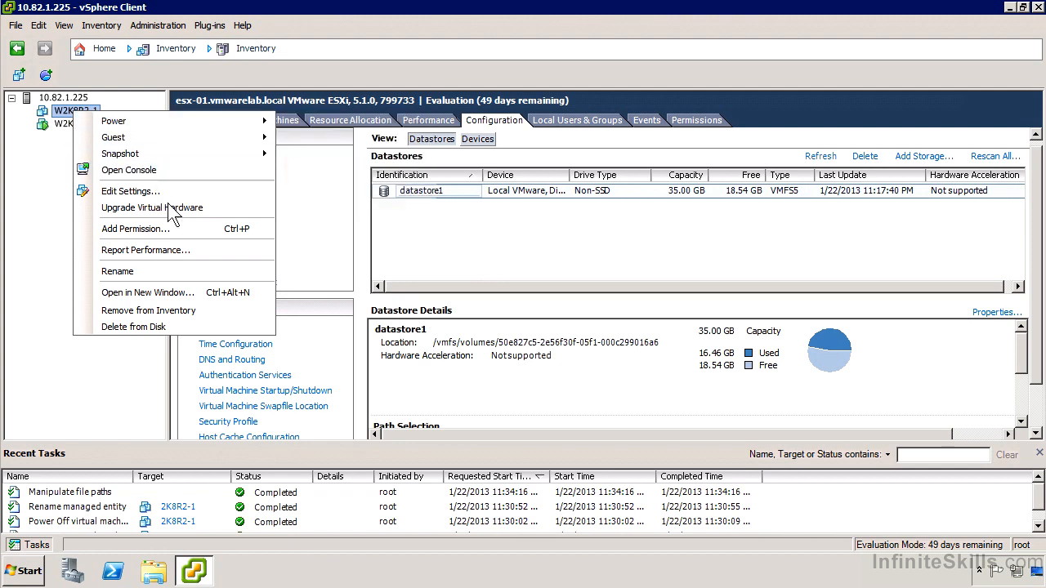
left_click(216, 191)
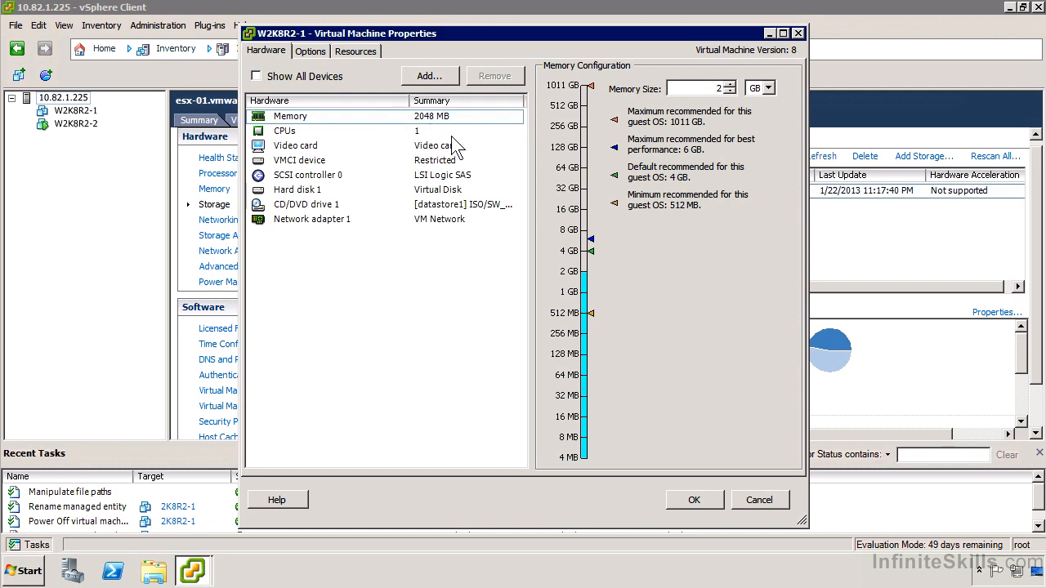
left_click(429, 122)
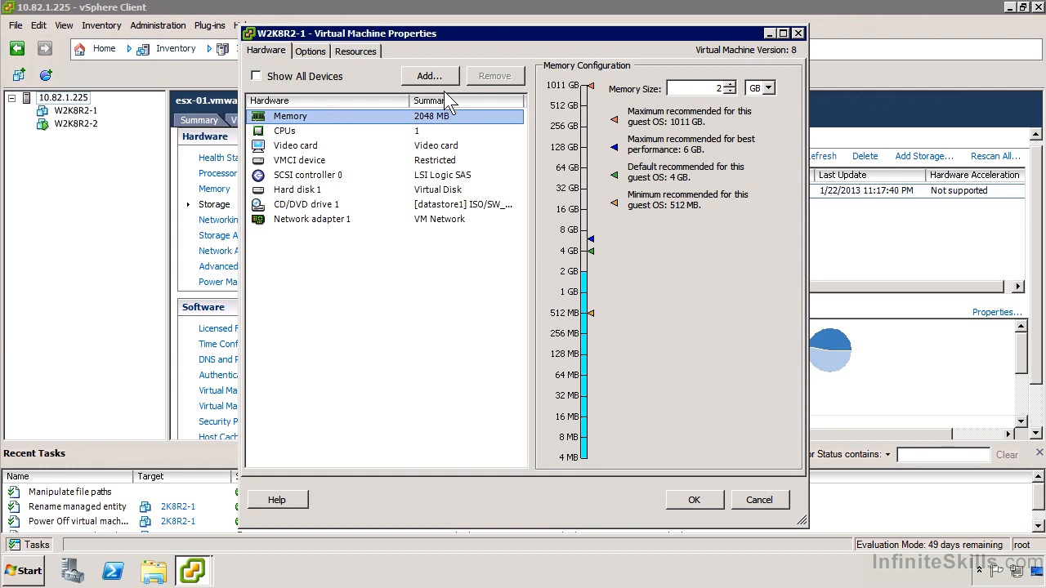
left_click(319, 49)
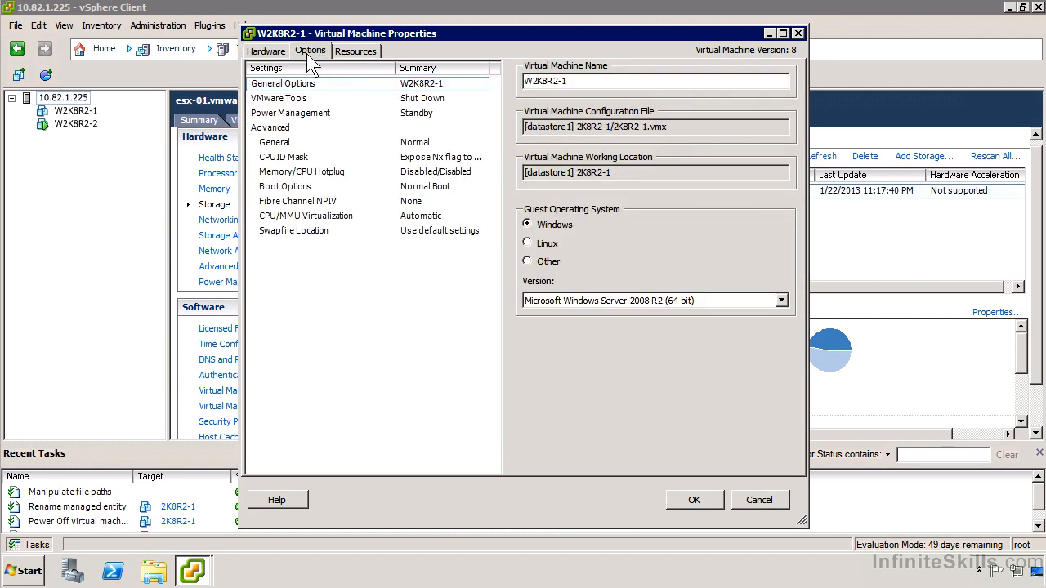
left_click(314, 173)
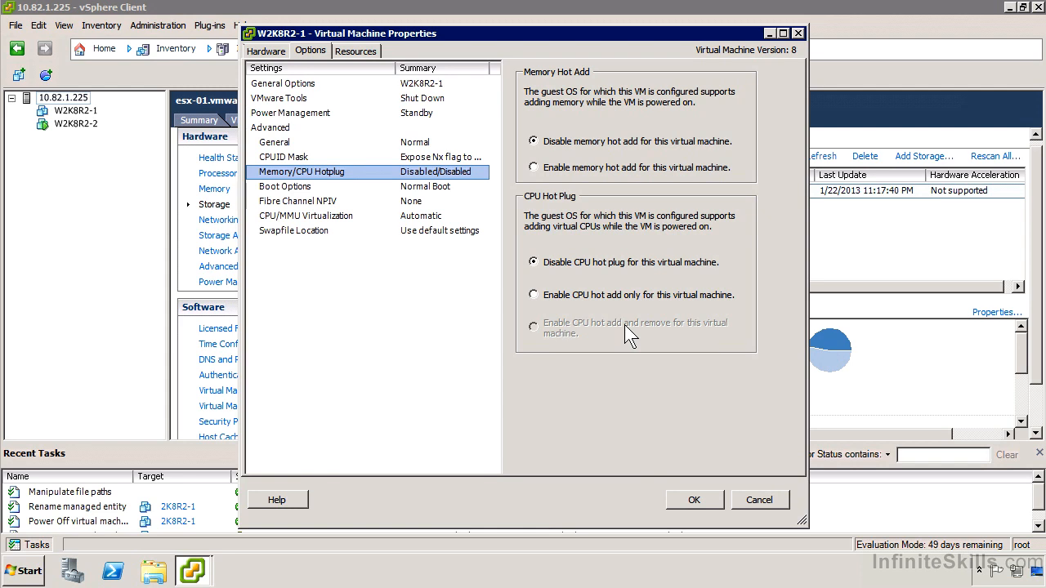
Step: Review the virtual machine's hardware settings for the CPUs, video card, VMCI device, SCSI controller, hard disk and network adapter
left_click(268, 52)
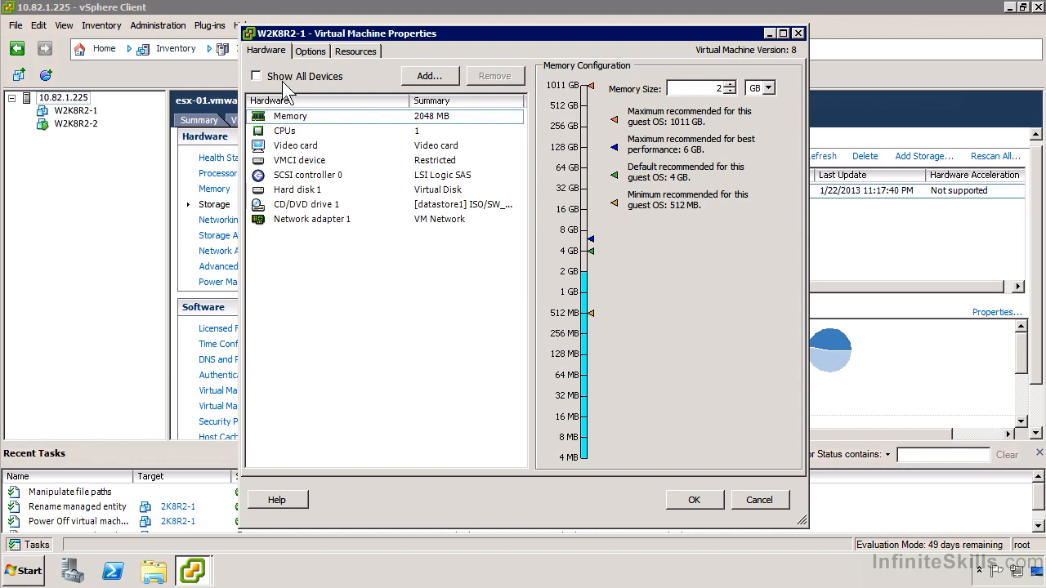
left_click(297, 132)
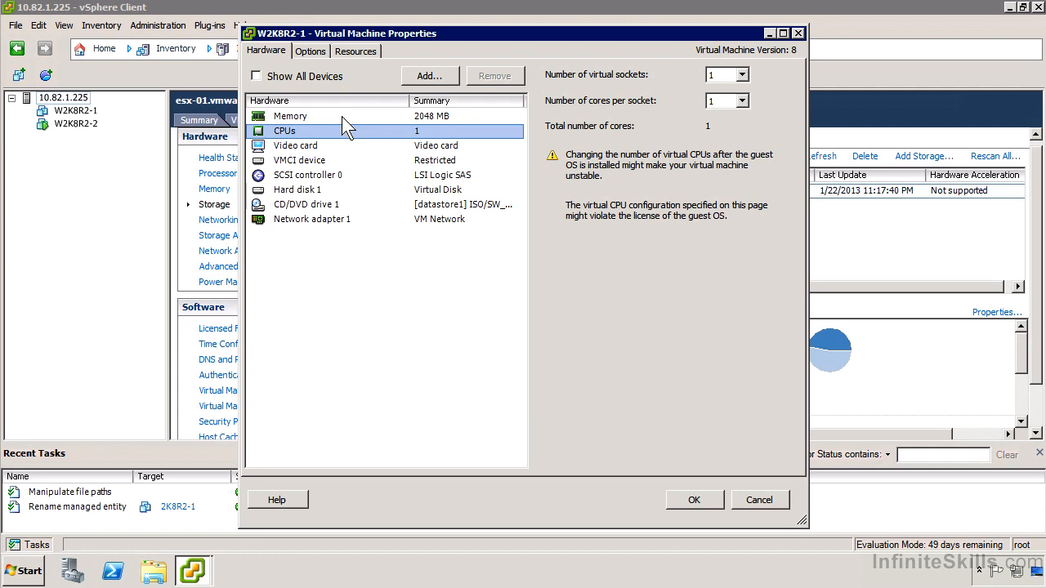
left_click(301, 144)
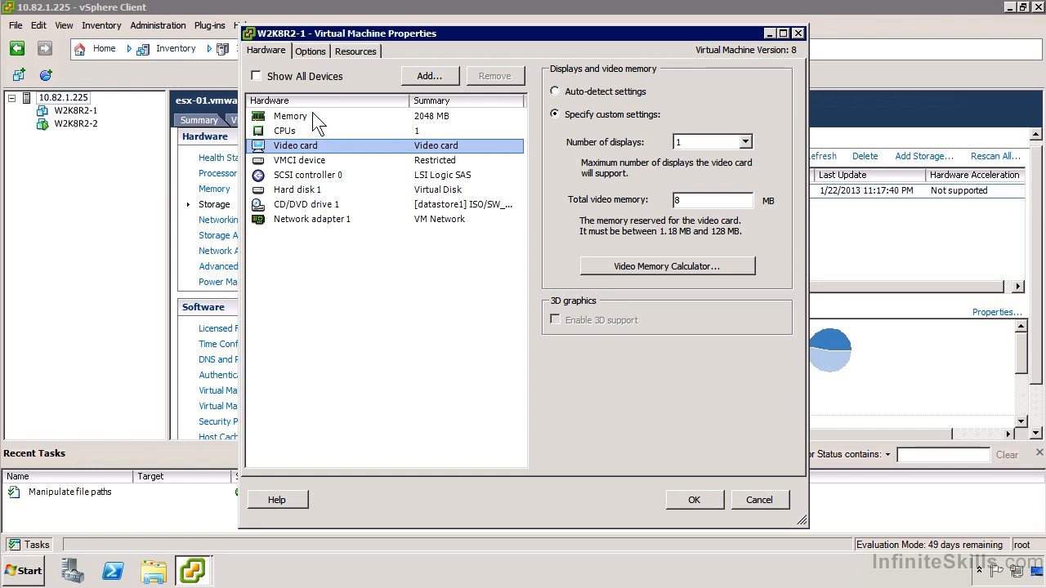
left_click(378, 167)
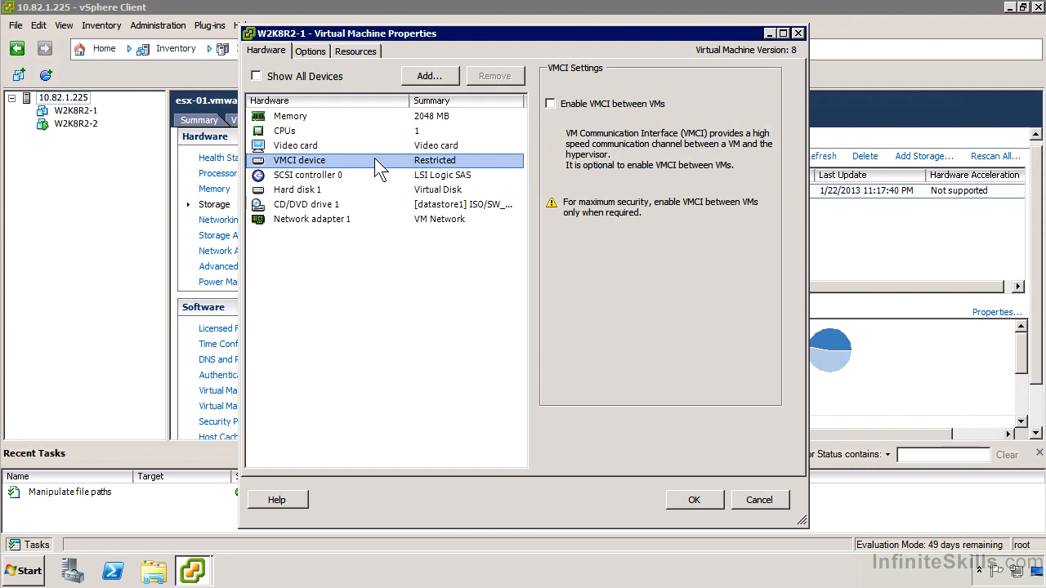
left_click(364, 174)
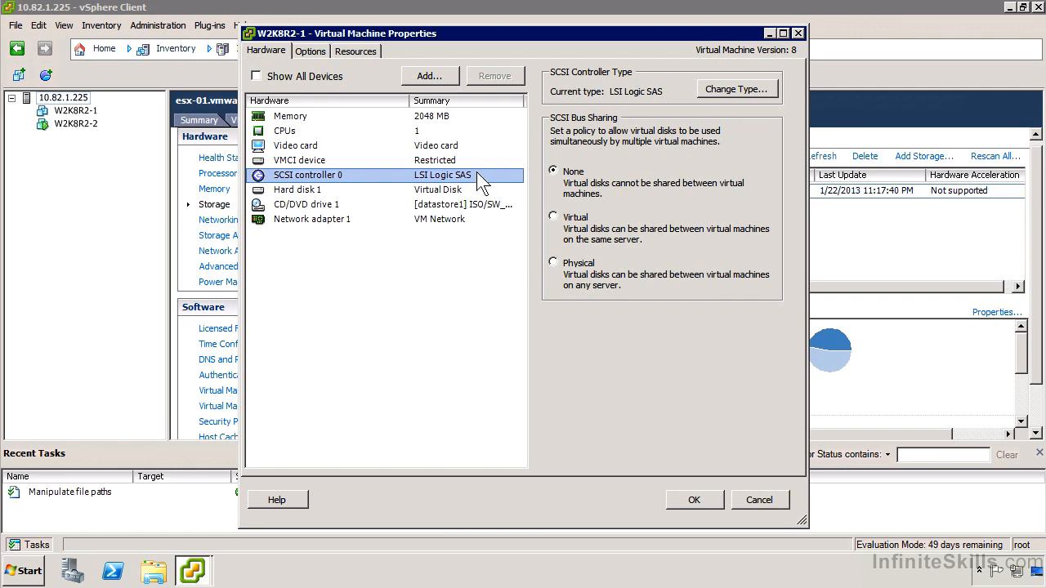
left_click(390, 196)
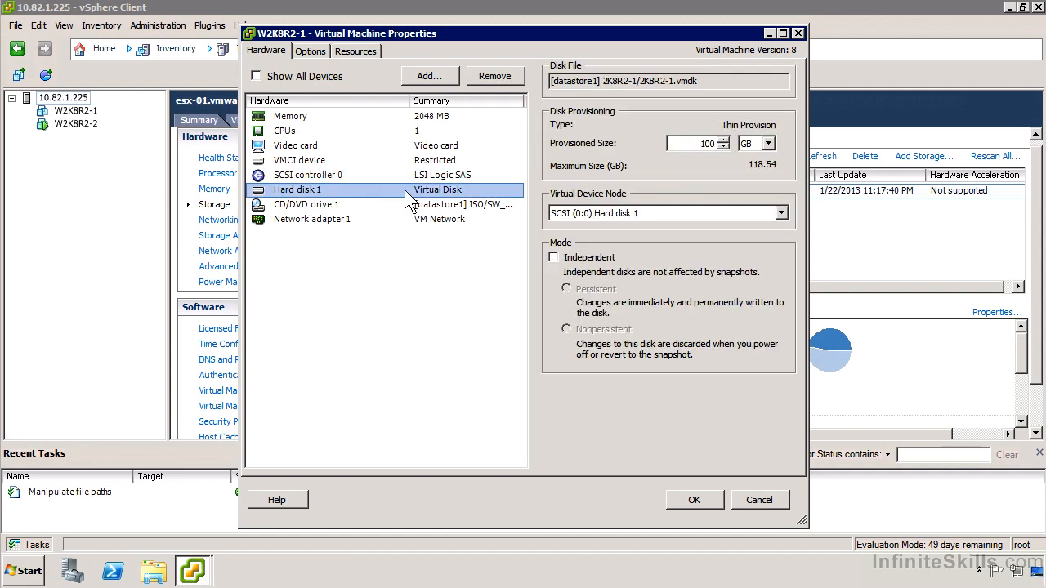
left_click(412, 219)
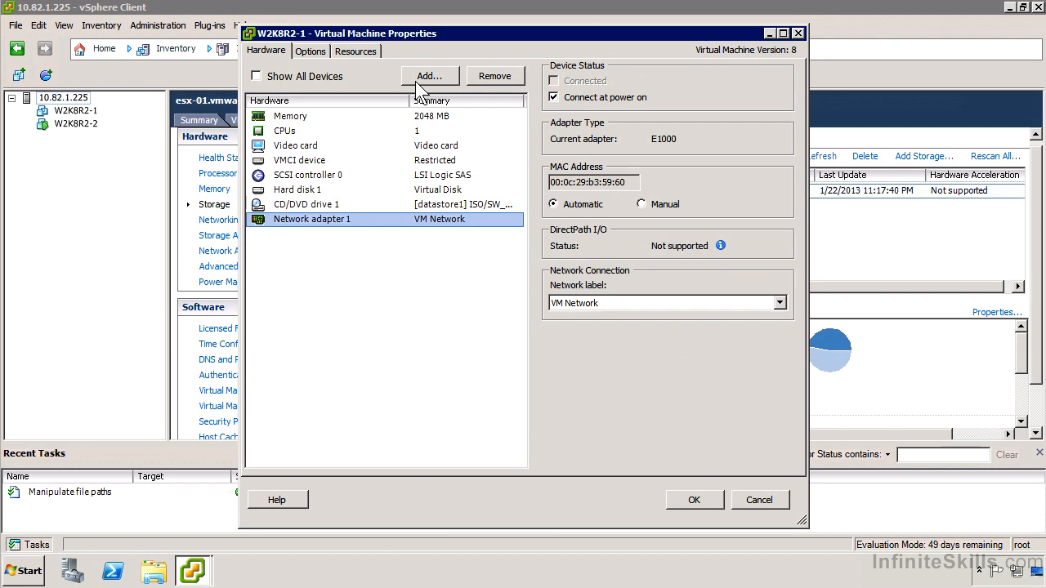
Step: Look through the device types that can be added, including the serial port's output choices, and cancel adding hardware
left_click(416, 81)
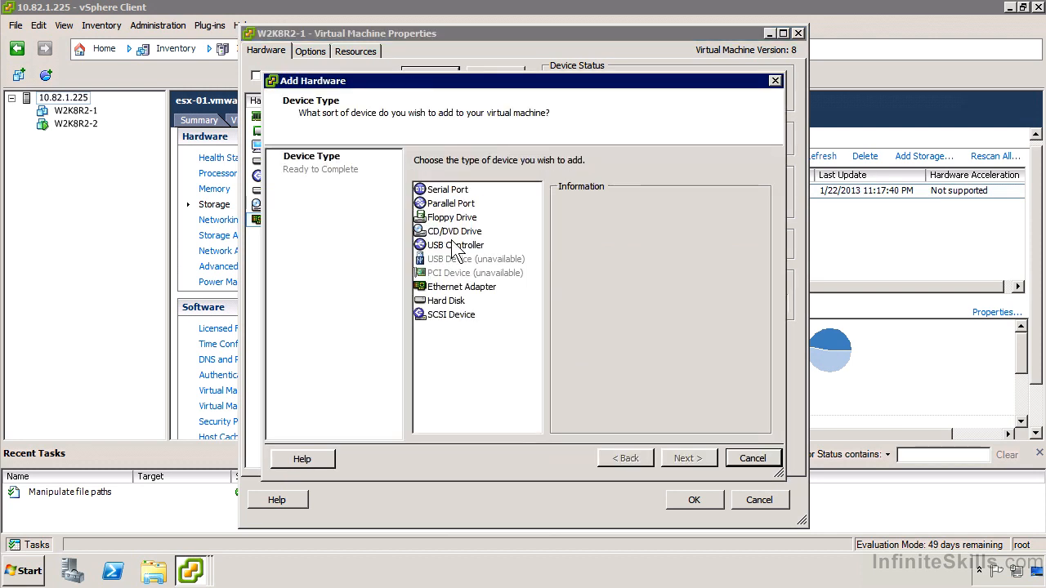
left_click(454, 288)
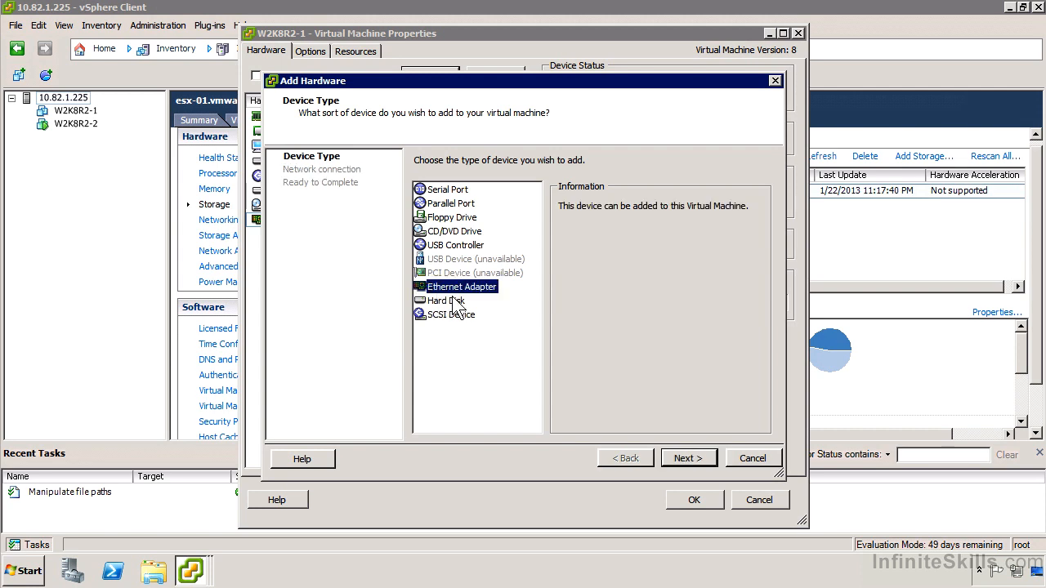
left_click(451, 302)
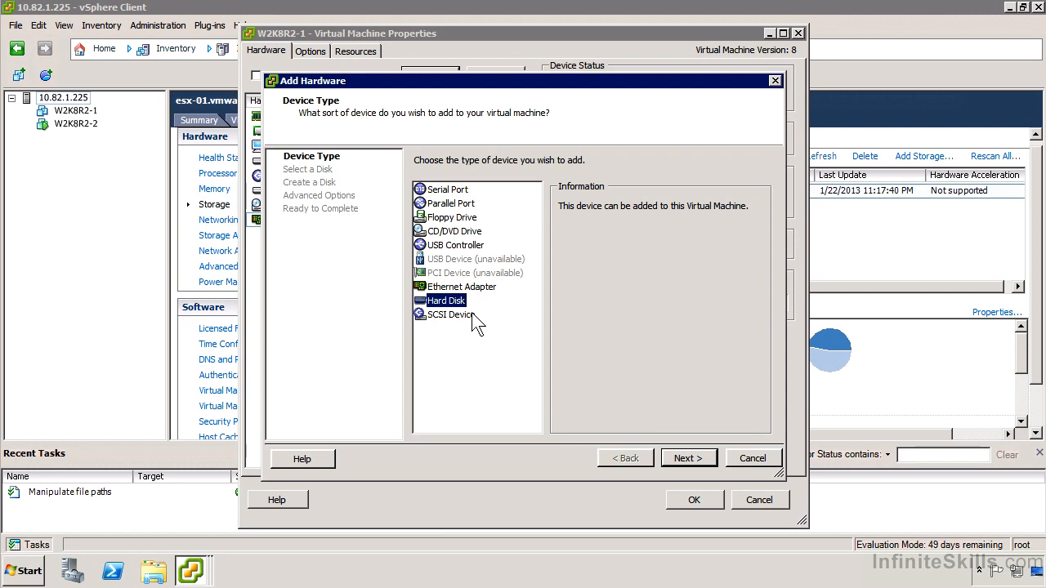
left_click(467, 192)
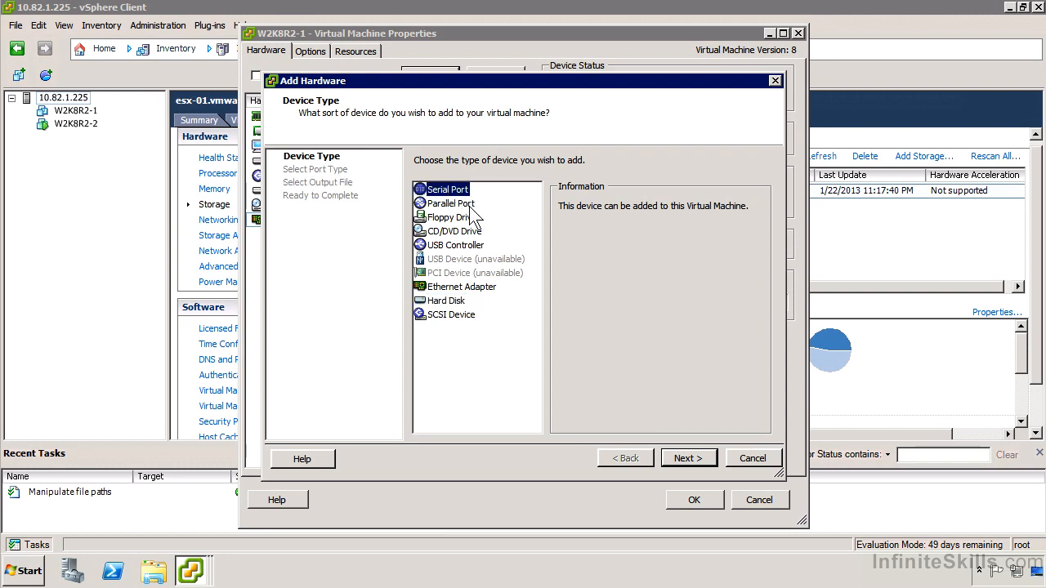
left_click(688, 458)
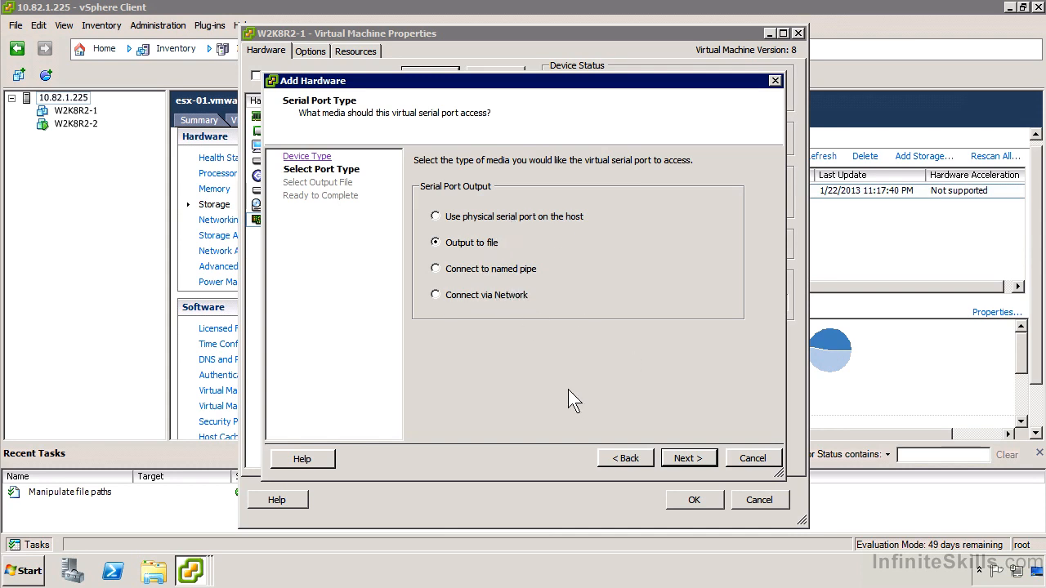
left_click(774, 458)
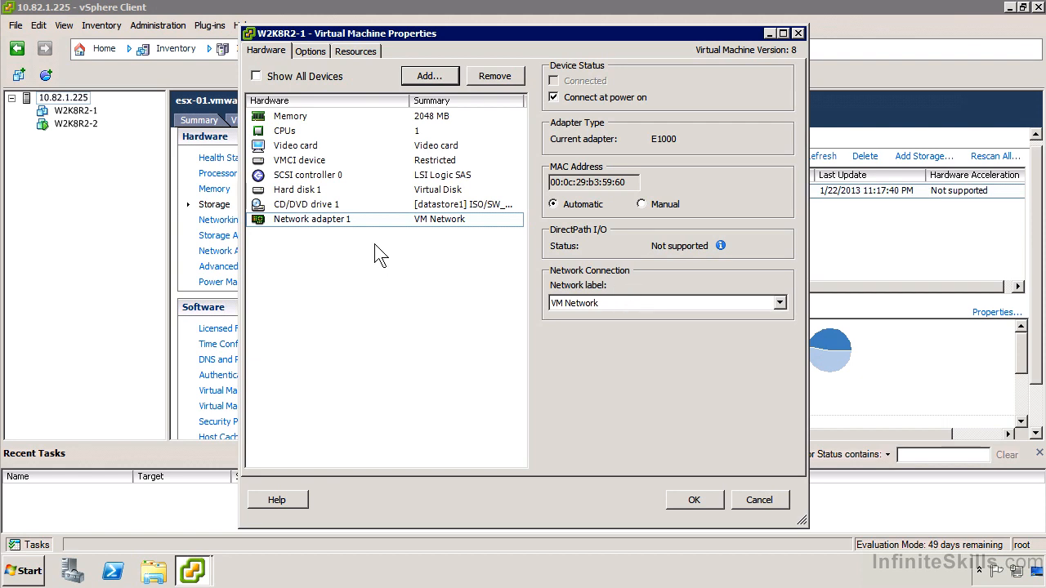
Step: Review the general options and enable checking and upgrading VMware Tools during power cycling
left_click(322, 52)
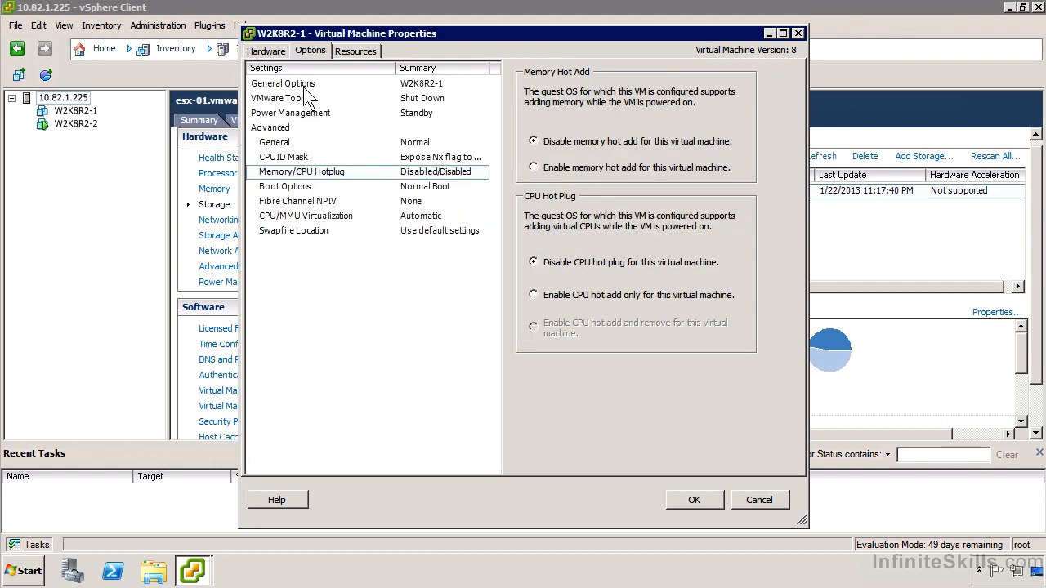
left_click(303, 86)
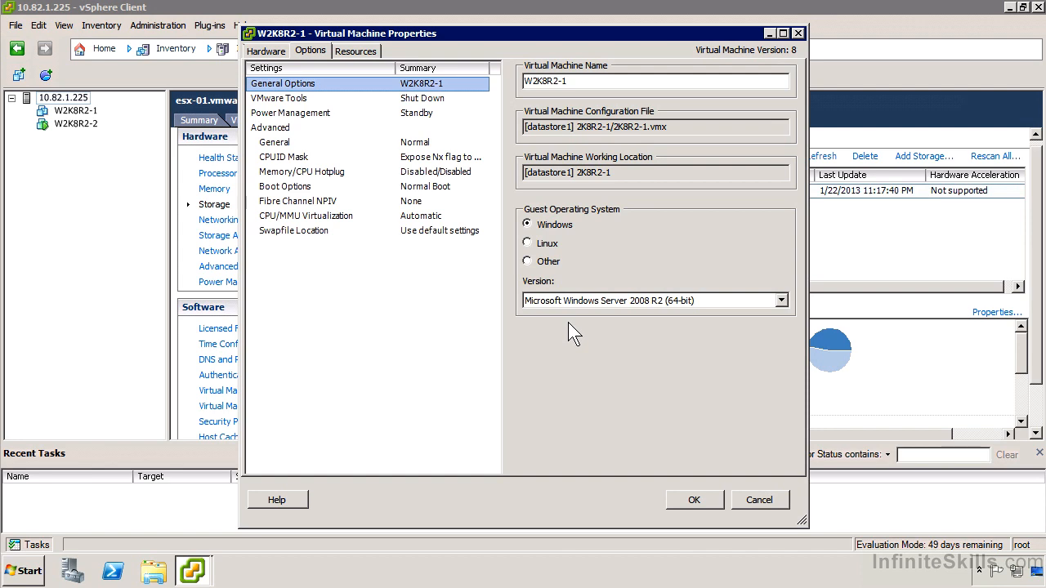
left_click(375, 100)
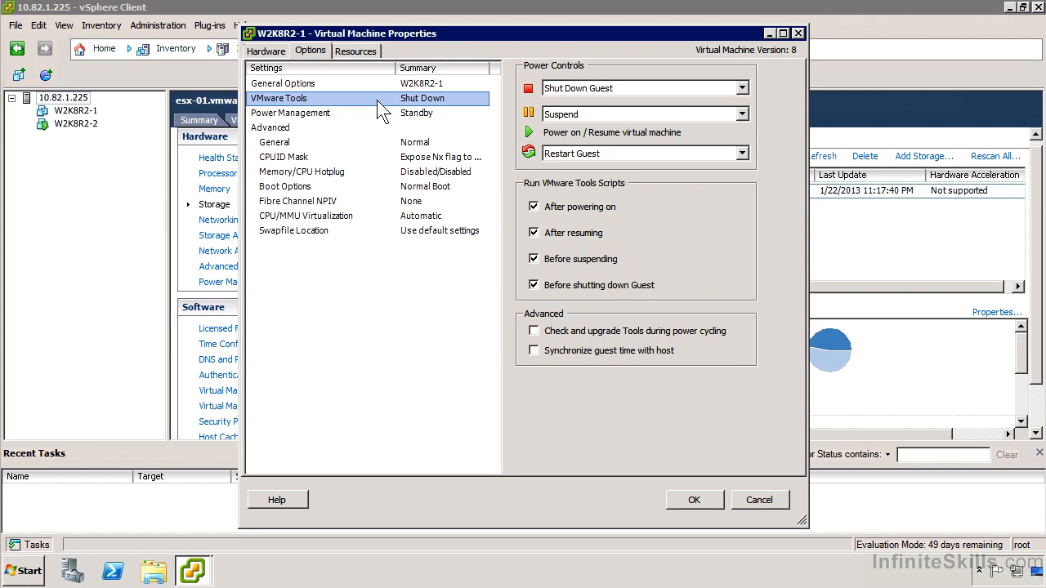
left_click(586, 332)
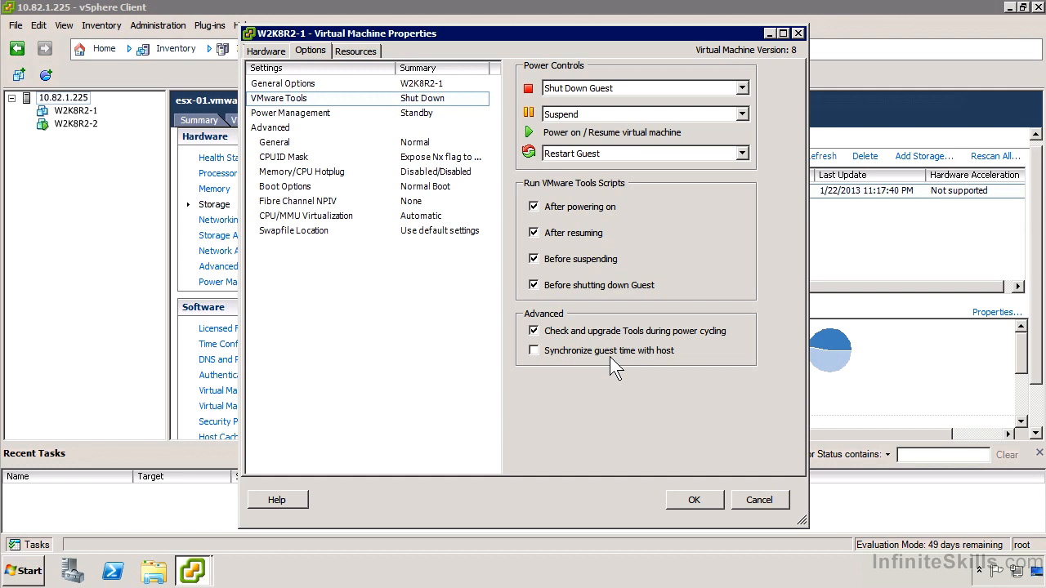
Step: Force entry into the BIOS setup screen at the virtual machine's next boot and close its properties
left_click(323, 186)
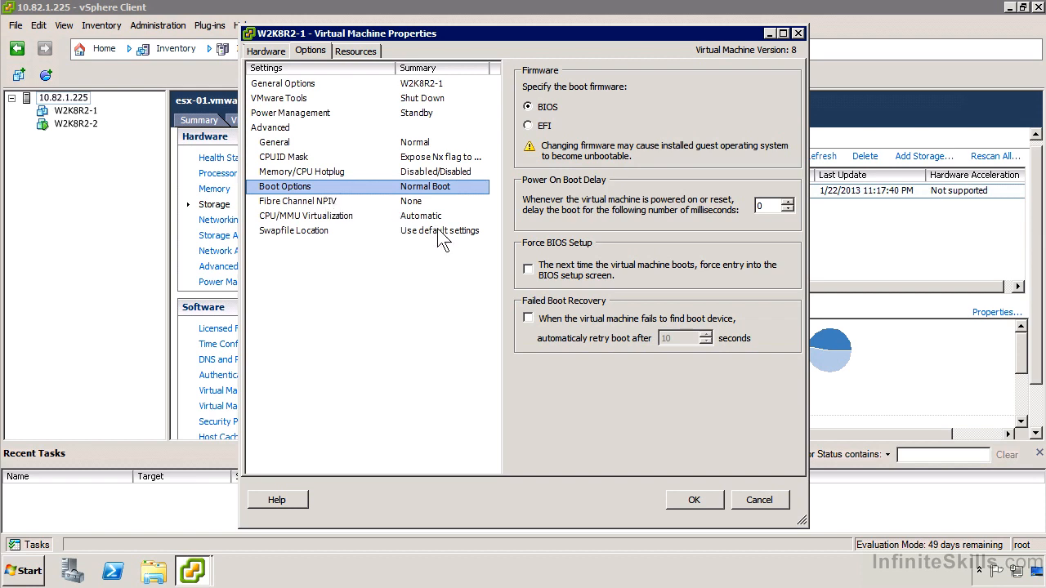
left_click(559, 270)
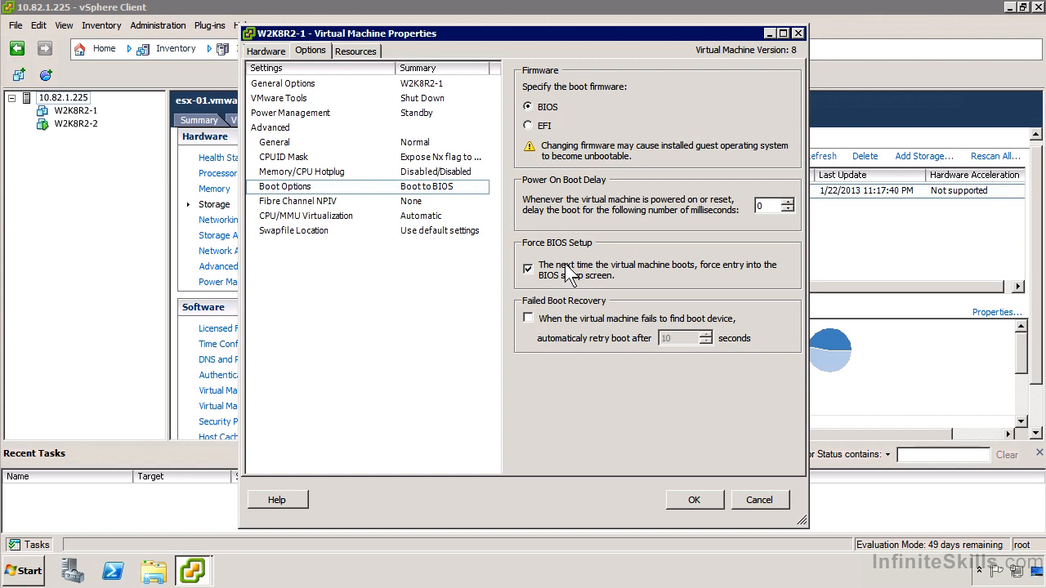
key("Return")
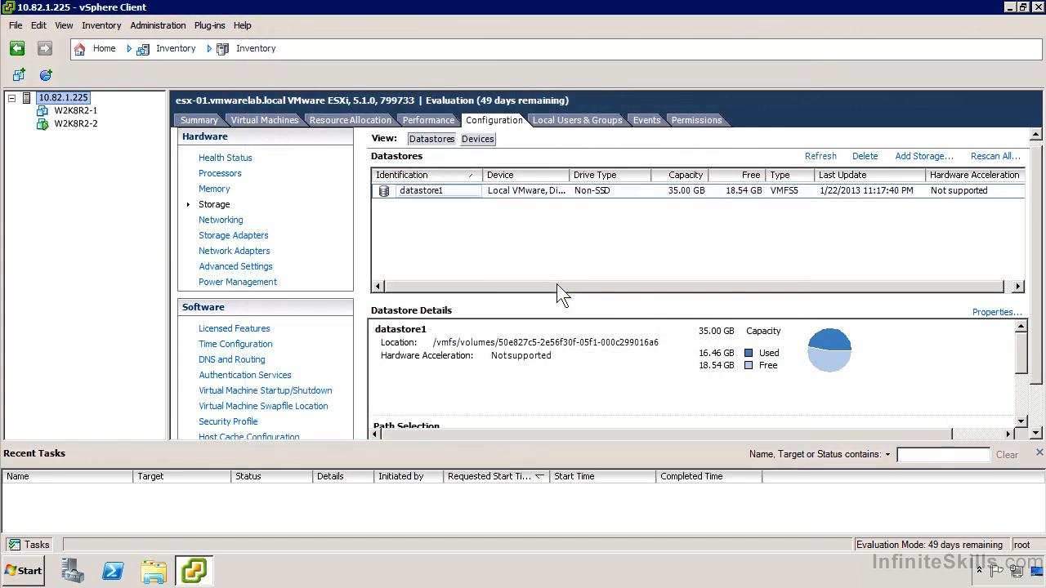